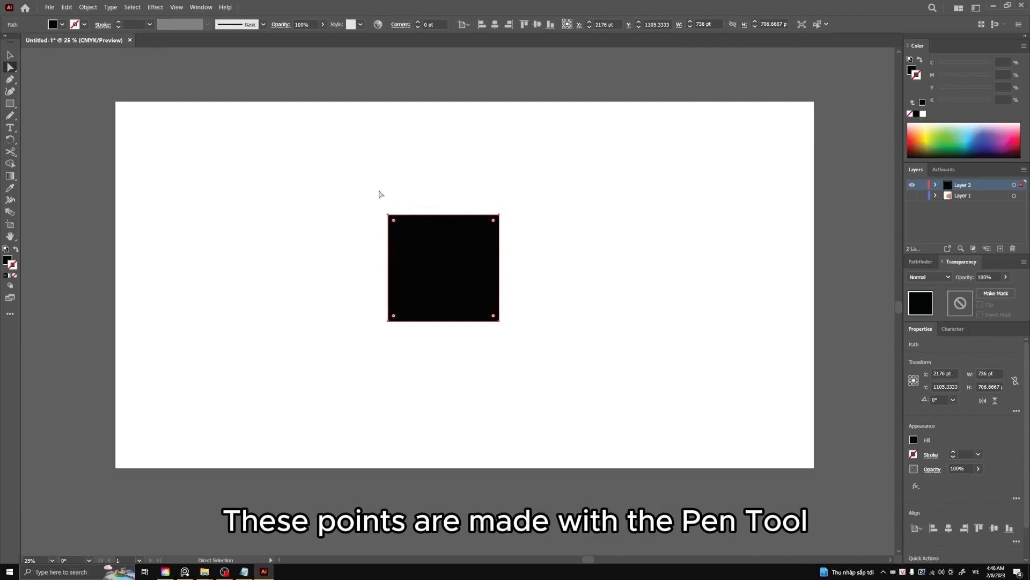
# - Draw a closed Pen tool rectangle about 747 × 672 pt beside the black square, swapping fill and stroke to leave only an outline
pyautogui.press('p')
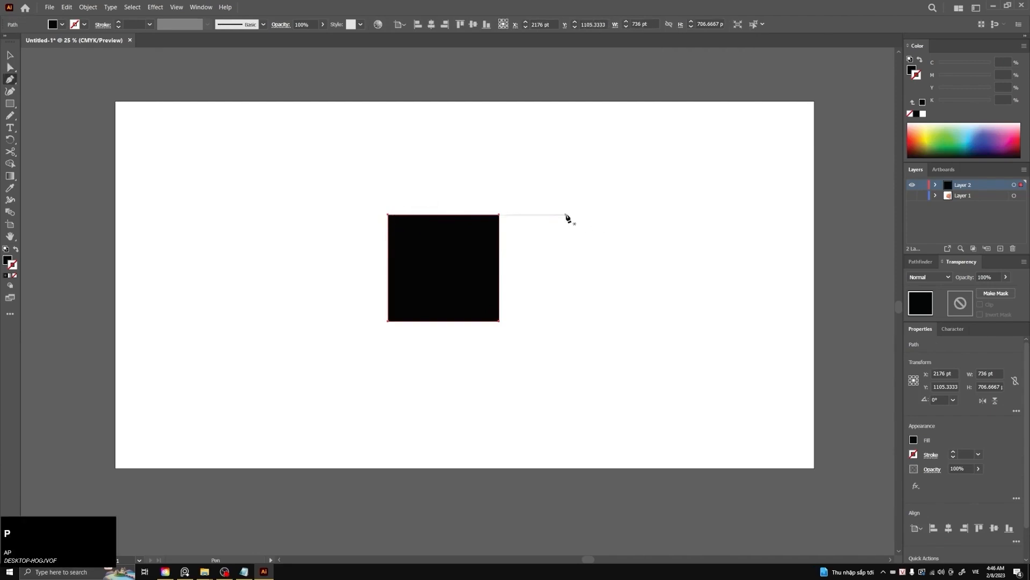
pyautogui.click(580, 216)
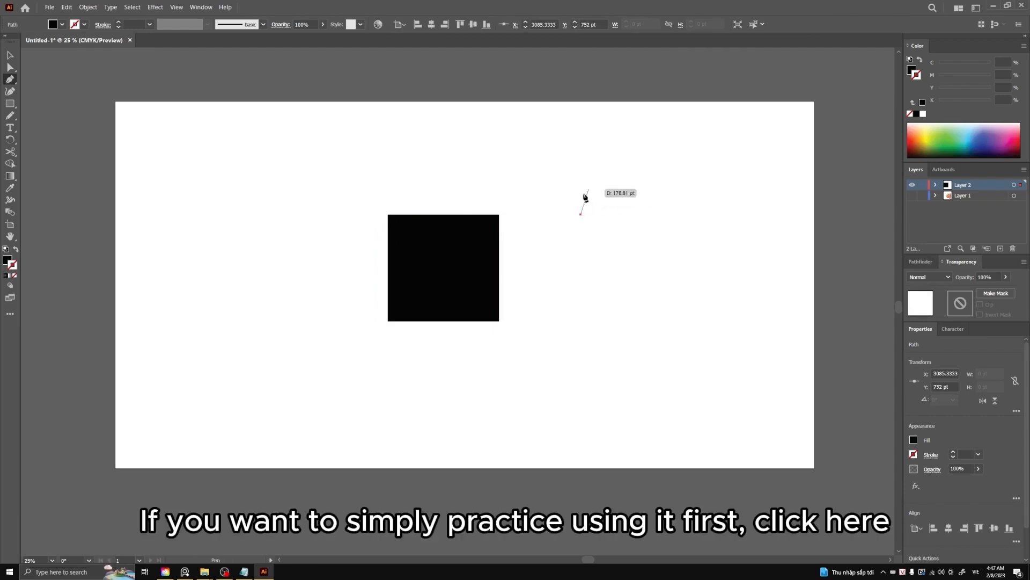
pyautogui.click(694, 215)
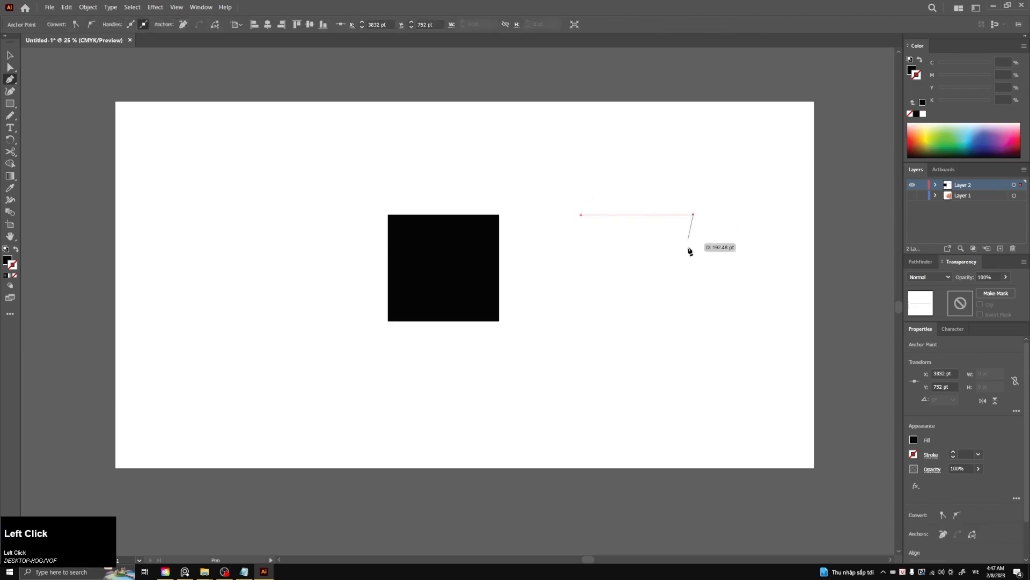
pyautogui.click(693, 317)
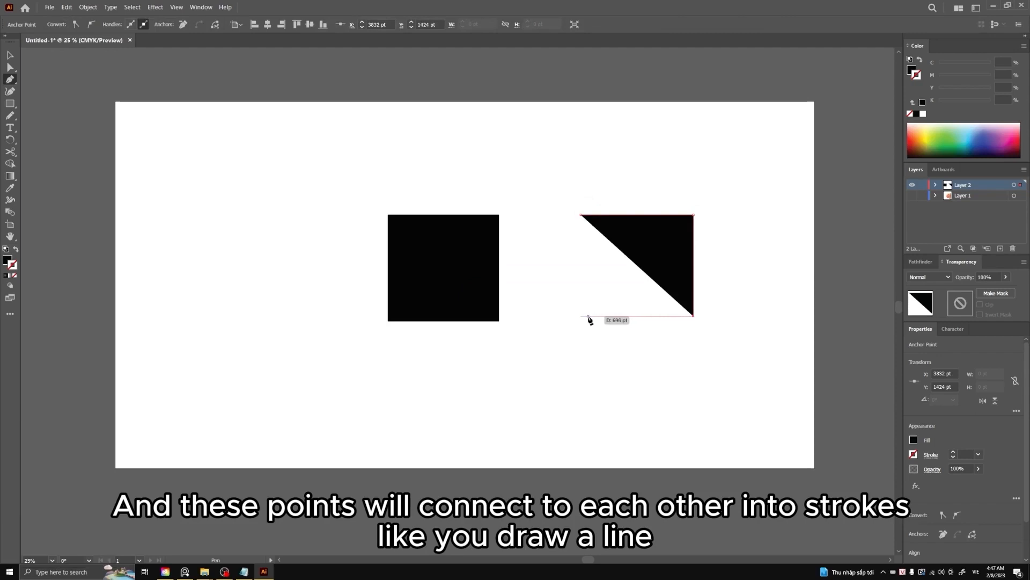
pyautogui.hotkey('shift', 'x')
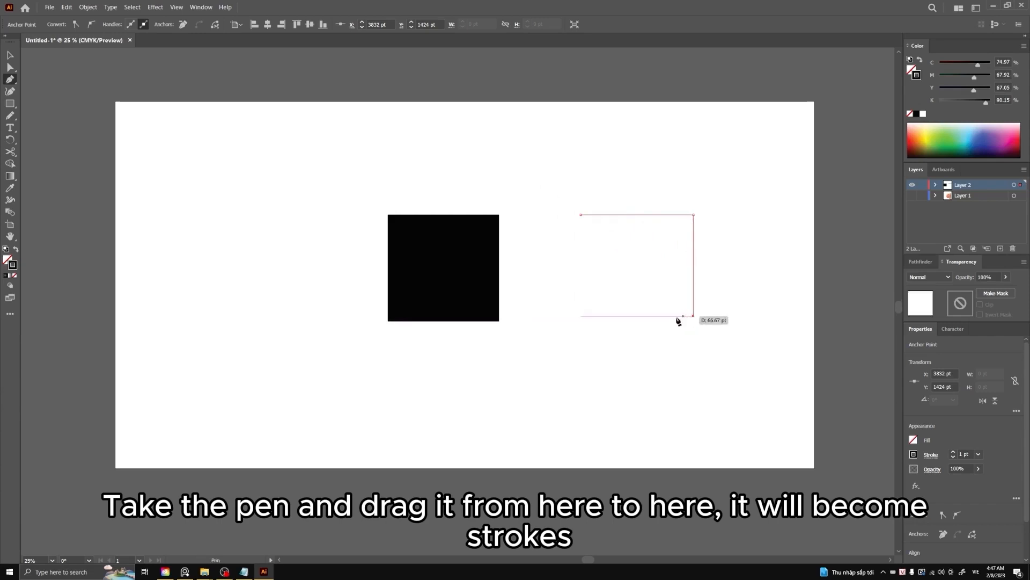
pyautogui.click(581, 316)
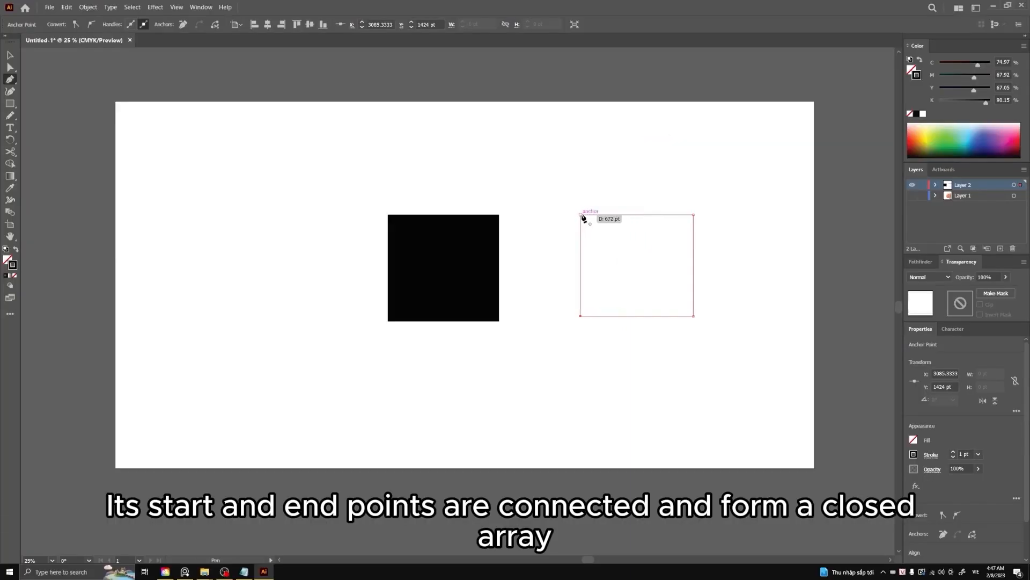
pyautogui.click(583, 217)
# - Move the outlined rectangle up and closer to the black square, leaving it deselected
pyautogui.press('v')
pyautogui.moveTo(627, 216); pyautogui.dragTo(570, 195)
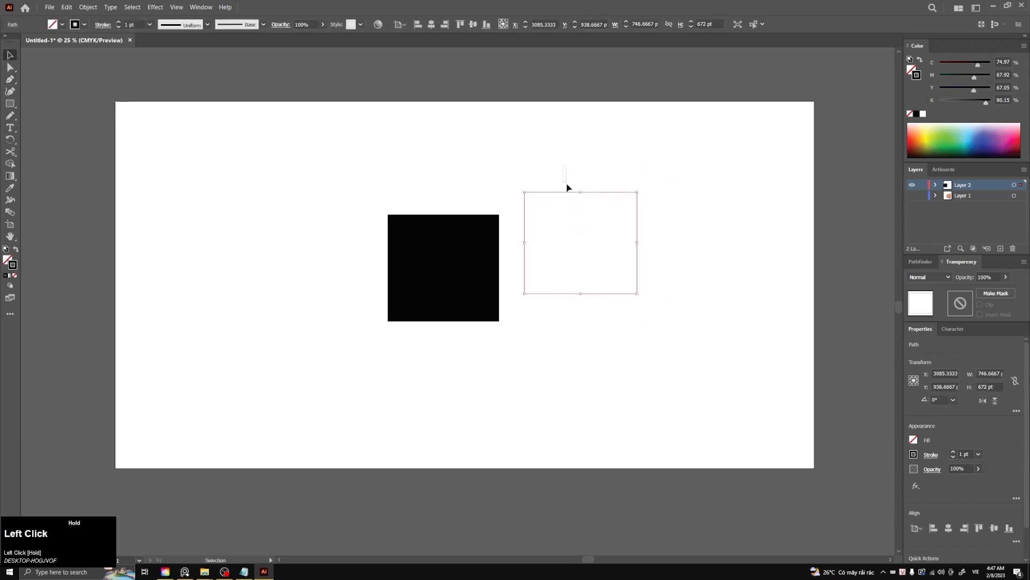
pyautogui.moveTo(570, 195); pyautogui.dragTo(573, 151)
pyautogui.moveTo(664, 195)
pyautogui.mouseDown()
pyautogui.moveTo(635, 177)
pyautogui.moveTo(667, 179)
pyautogui.mouseUp()
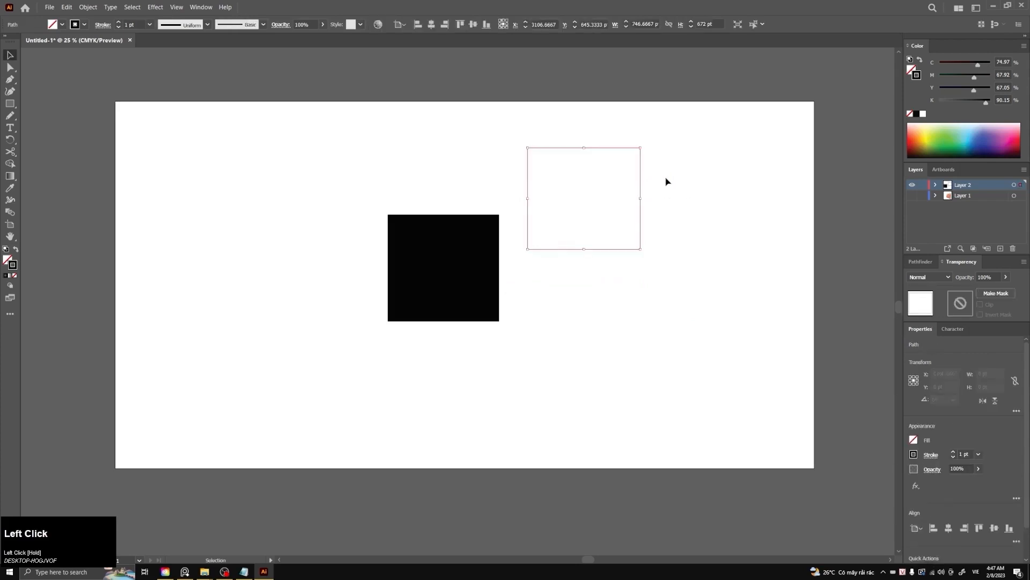
pyautogui.moveTo(637, 222); pyautogui.dragTo(646, 225)
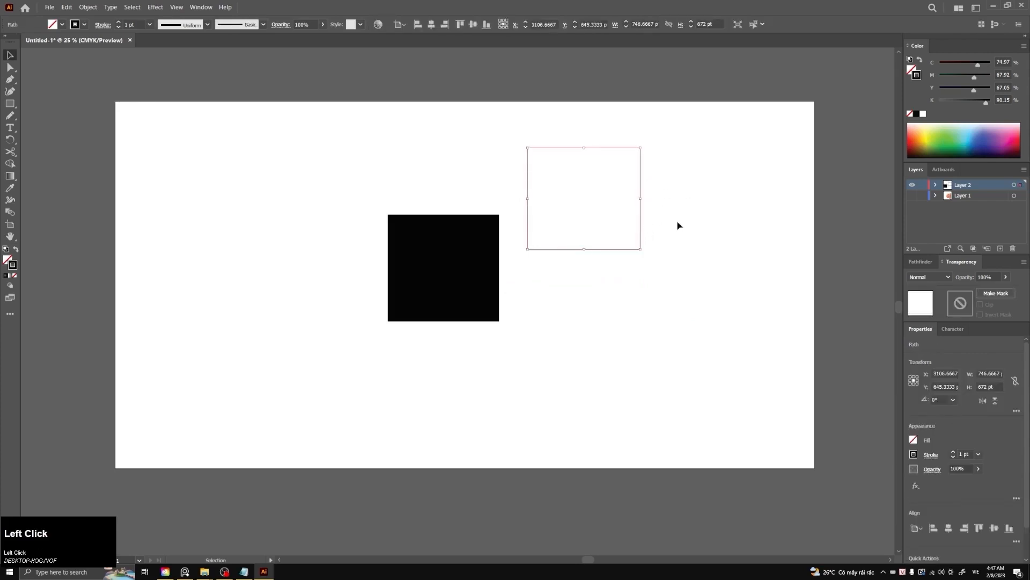
pyautogui.click(666, 234)
# - Draw a second, open rectangular path with the Pen tool, about 747 × 733 pt, stopping just short of its lower-left starting point
pyautogui.press('p')
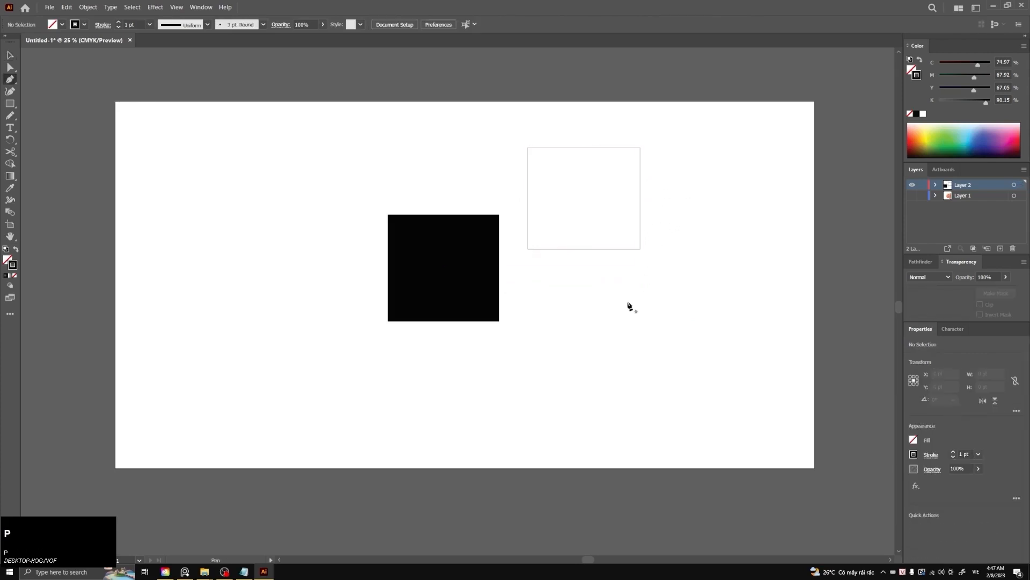
pyautogui.click(658, 327)
pyautogui.keyDown('shift'); pyautogui.click(659, 216); pyautogui.keyUp('shift')
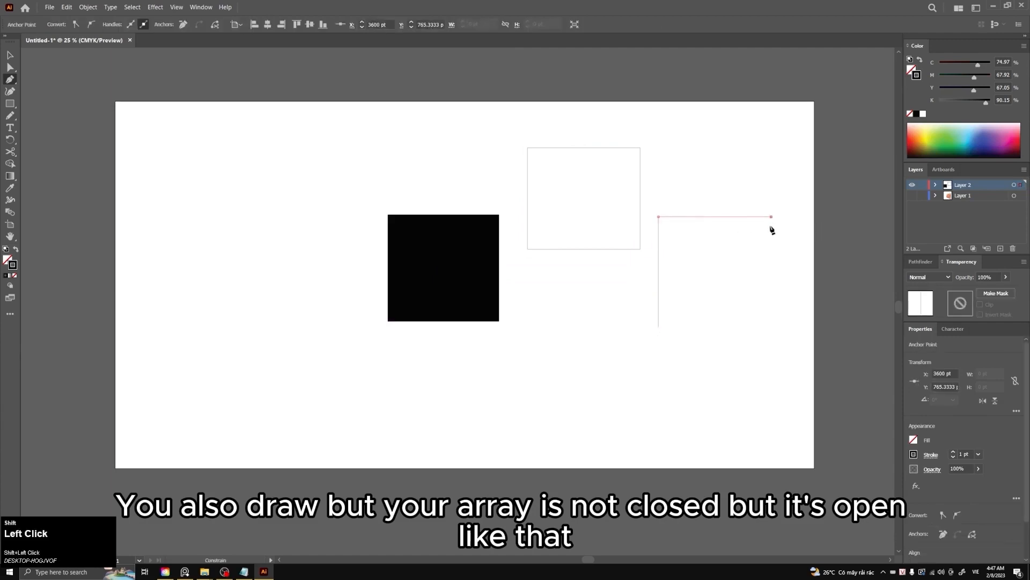
pyautogui.keyDown('shift'); pyautogui.click(771, 327); pyautogui.keyUp('shift')
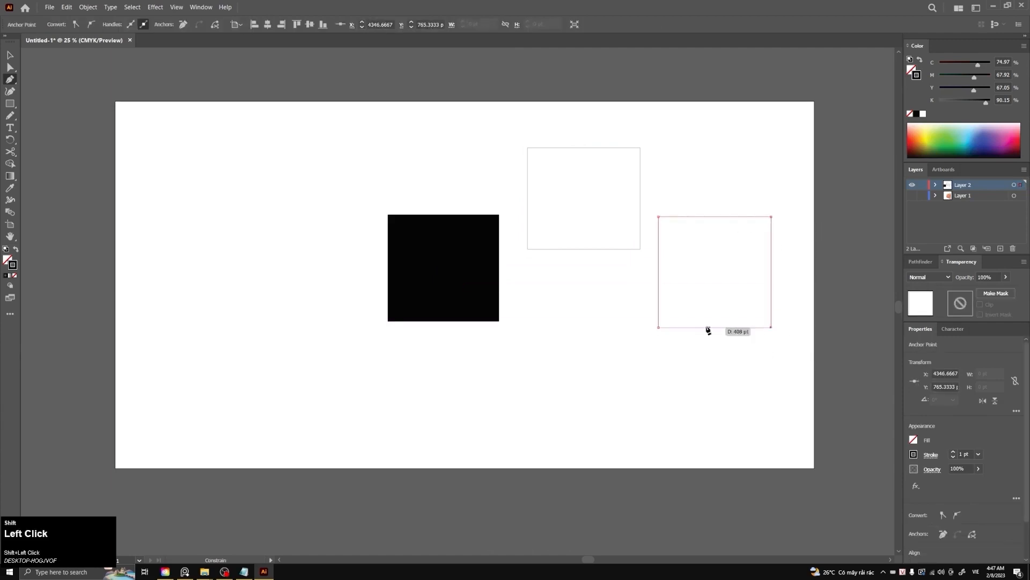
pyautogui.press('v')
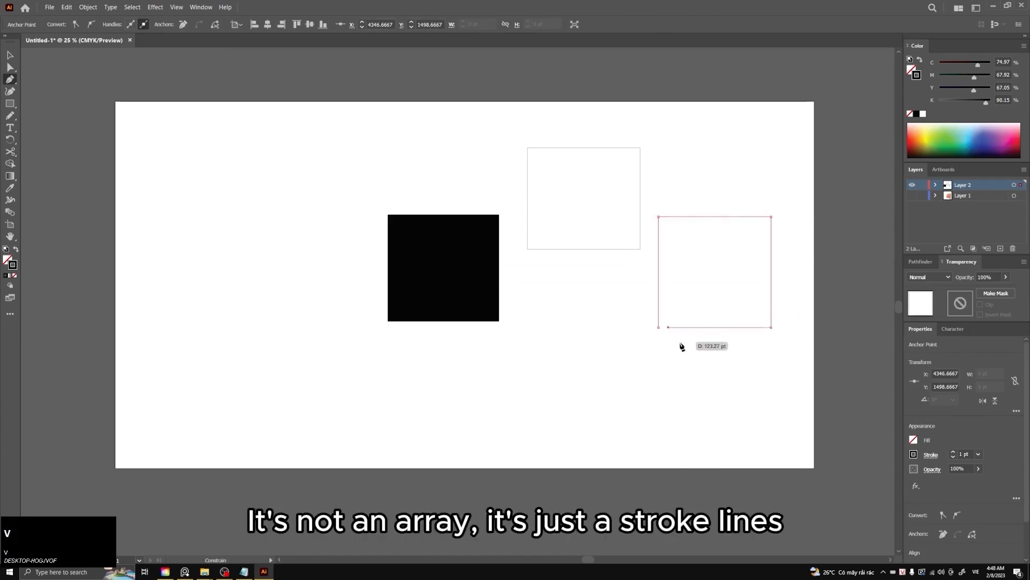
pyautogui.click(681, 340)
# - Select the open path and the closed rectangle in turn to compare them
pyautogui.moveTo(682, 339); pyautogui.dragTo(694, 315)
pyautogui.click(676, 359)
pyautogui.click(701, 349)
pyautogui.click(697, 335)
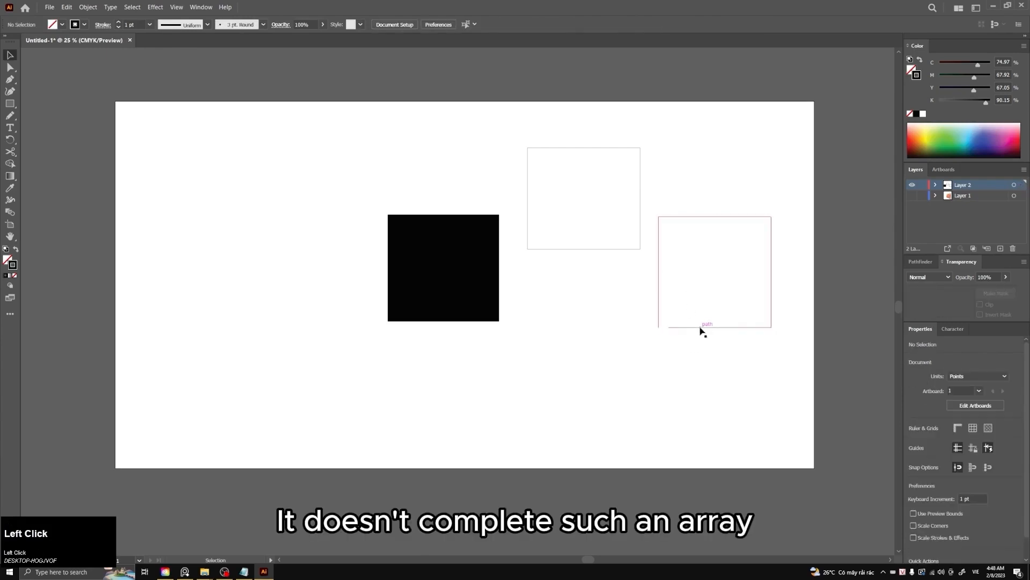
pyautogui.click(699, 328)
pyautogui.click(609, 251)
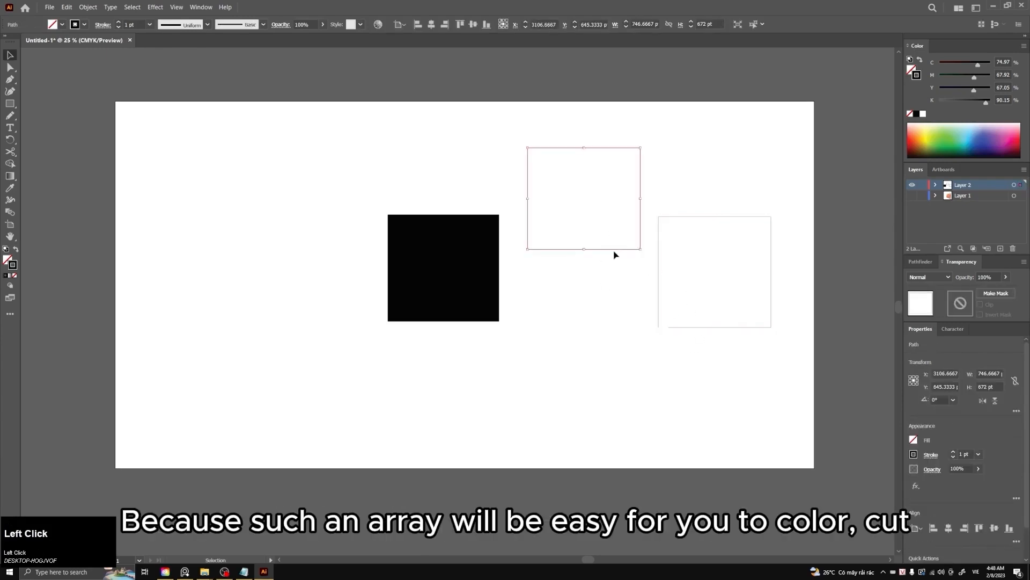
pyautogui.click(658, 195)
pyautogui.click(641, 186)
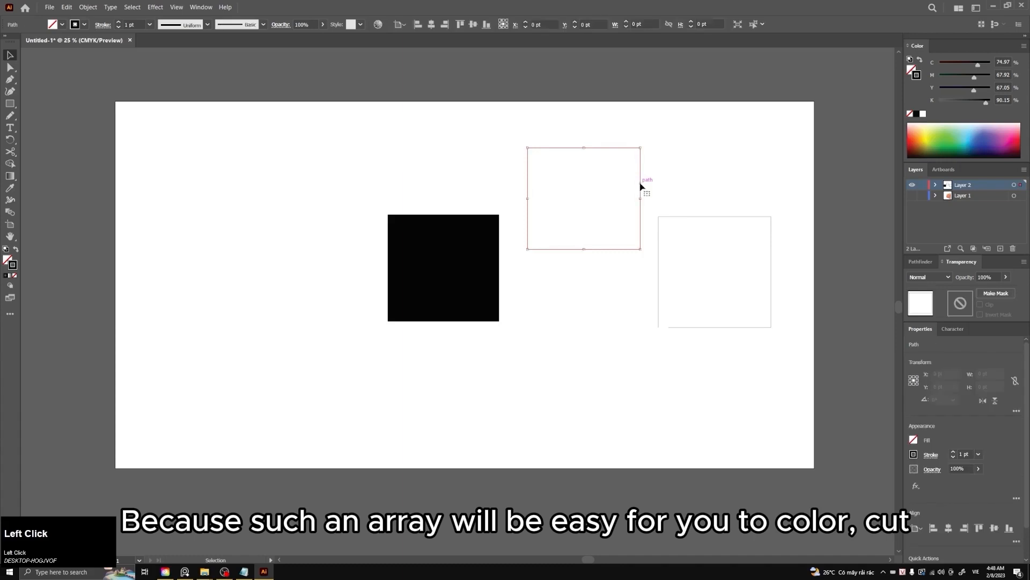
pyautogui.click(668, 181)
# - Close the gap at the open path's lower-left corner by joining its two endpoints with the Pen tool
pyautogui.scroll(1, 700, 246)
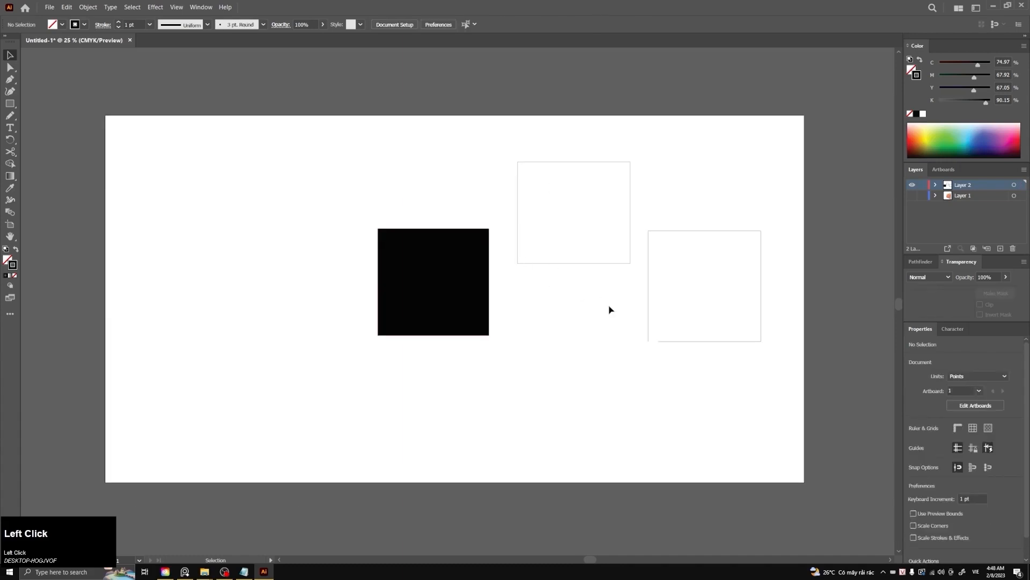
pyautogui.scroll(3, 657, 344)
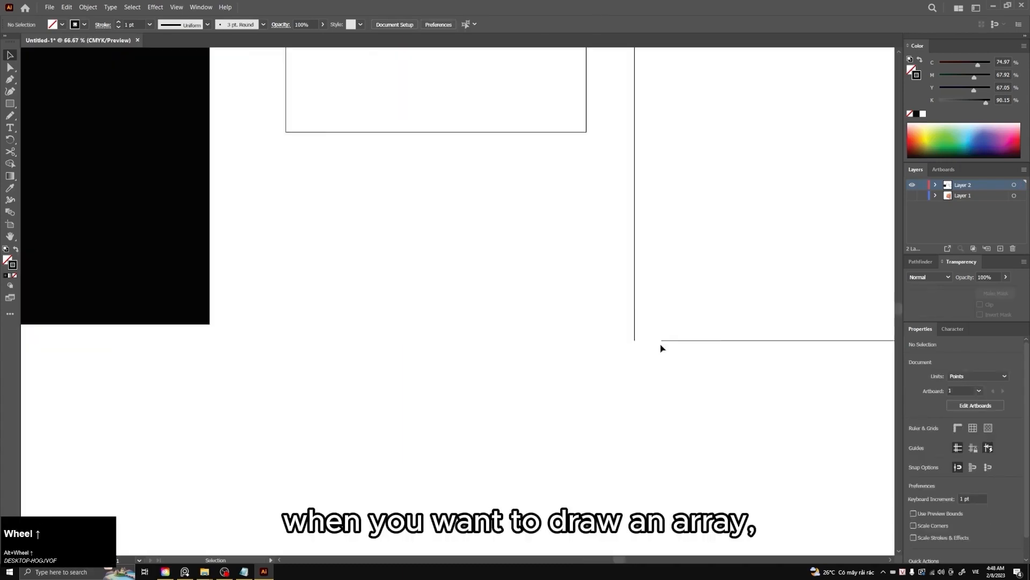
pyautogui.press('a')
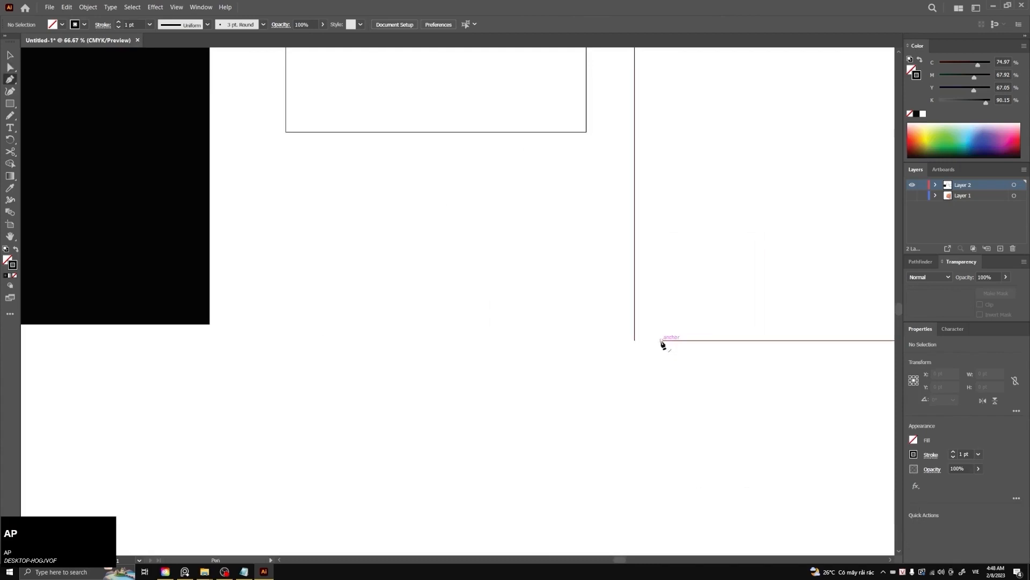
pyautogui.click(661, 340)
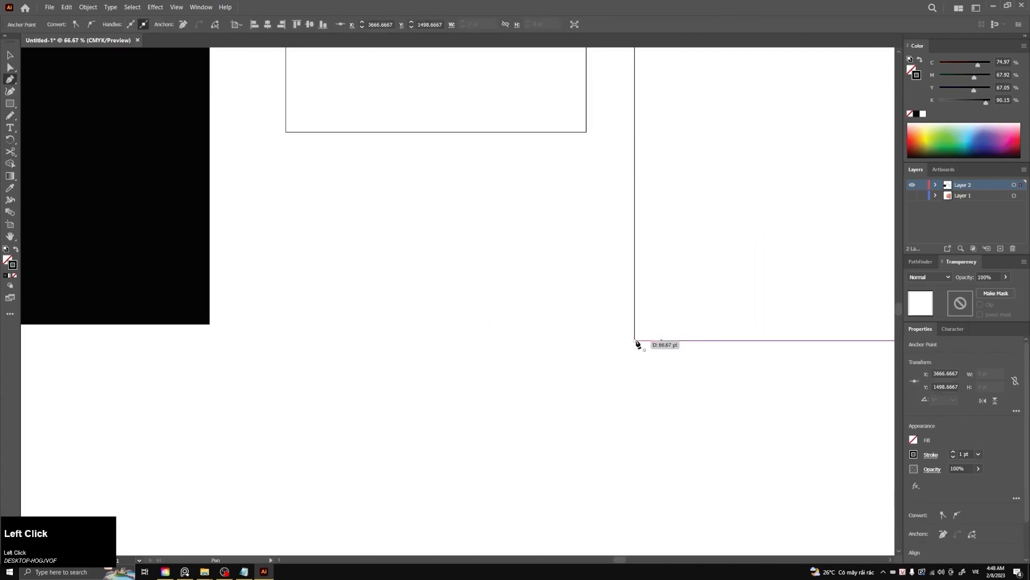
pyautogui.scroll(2, 636, 341)
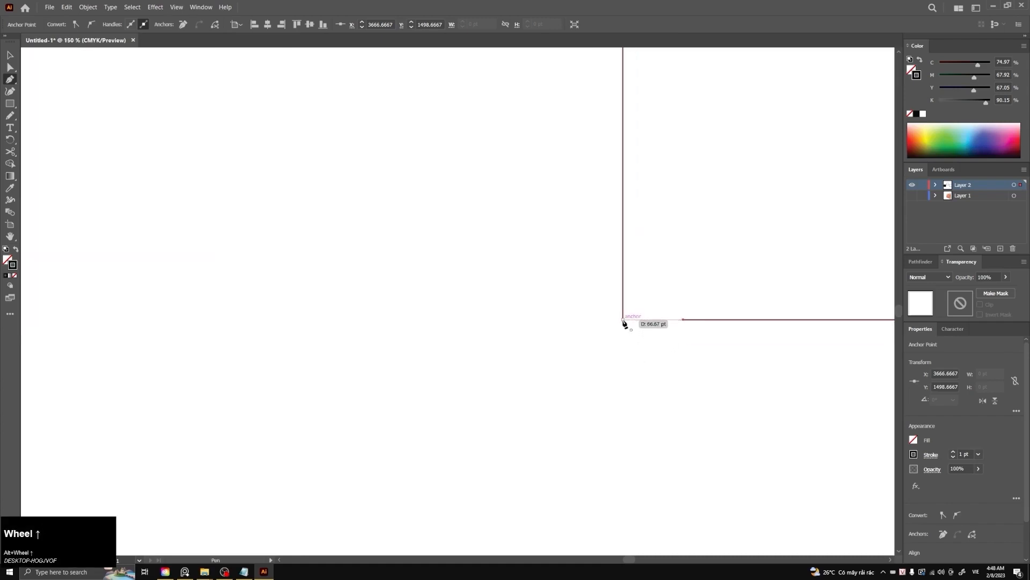
pyautogui.scroll(-4, 646, 352)
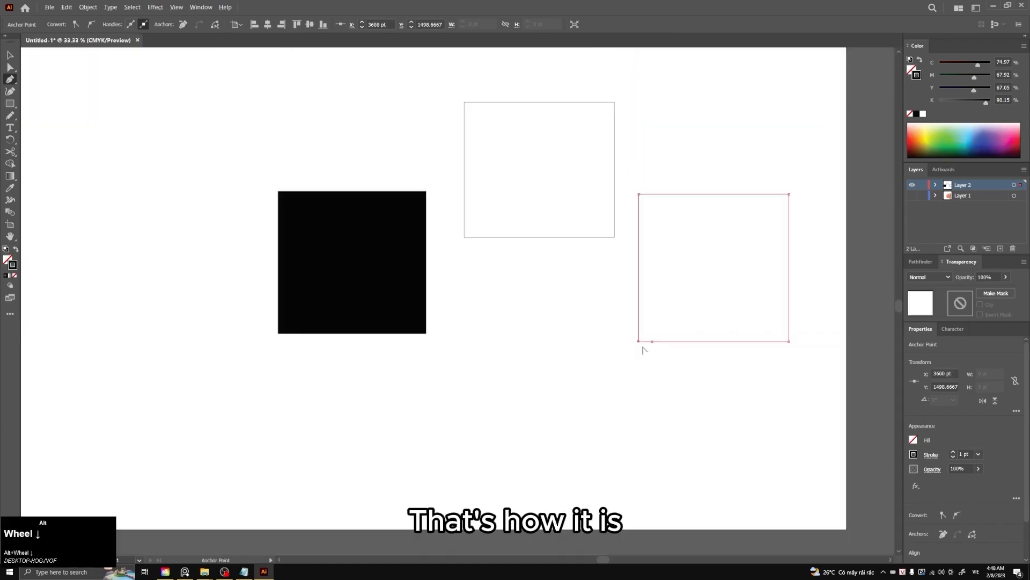
pyautogui.press('v')
pyautogui.click(659, 356)
pyautogui.click(677, 342)
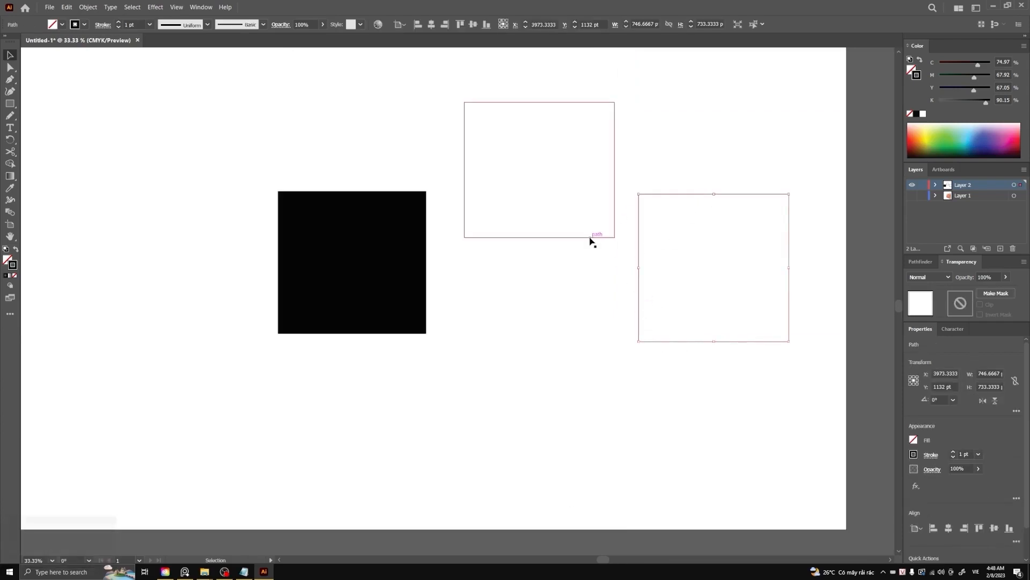
# - Move the black square to the artboard's upper-left corner and delete the two outlined rectangles
pyautogui.moveTo(591, 238); pyautogui.dragTo(587, 276)
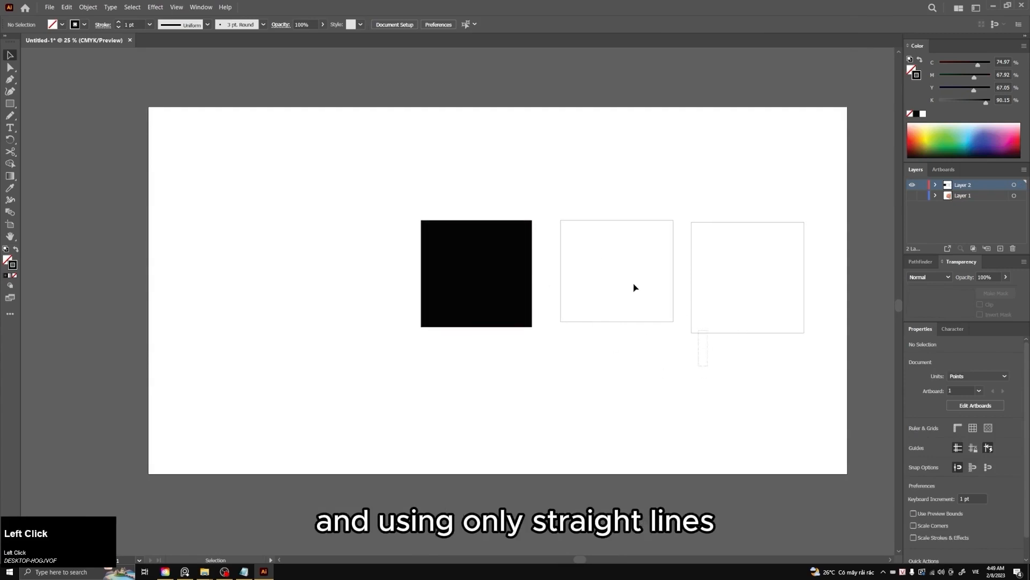
pyautogui.moveTo(490, 292); pyautogui.dragTo(234, 189)
pyautogui.click(517, 223)
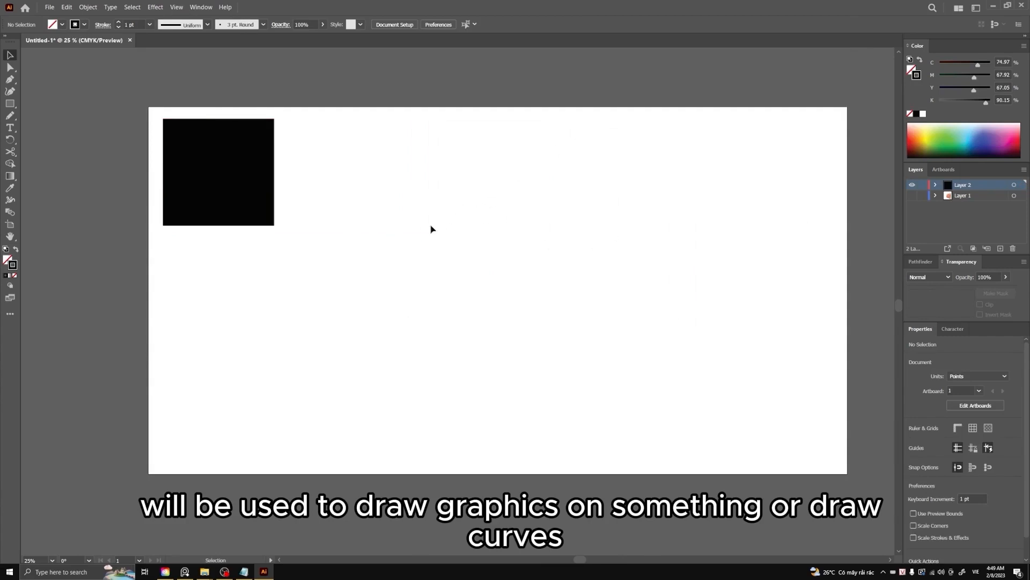
# - Draw an S-shaped Pen tool curve below the black square, giving its crest and trough anchors long horizontal tangent handles
pyautogui.press('p')
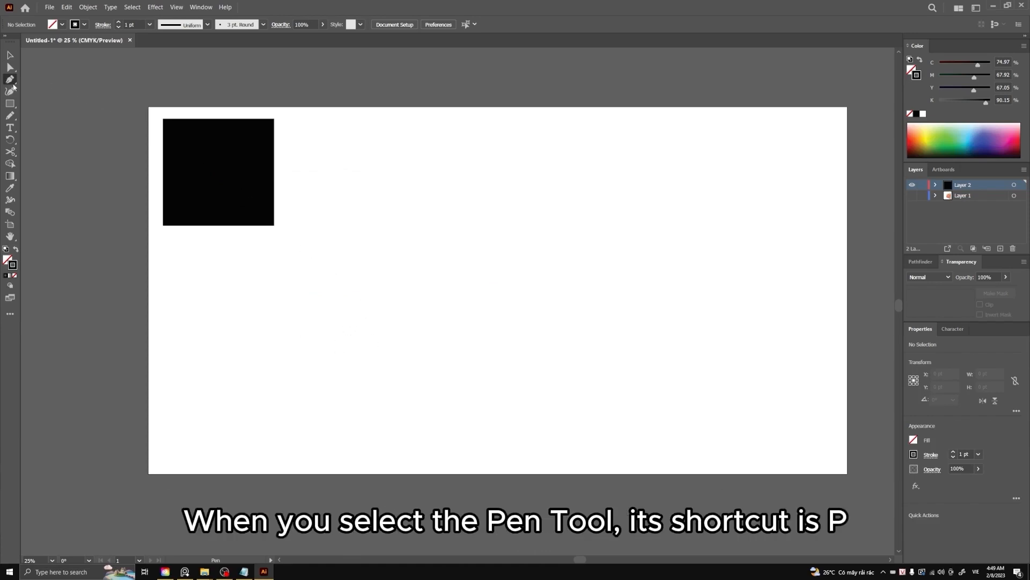
pyautogui.press('p')
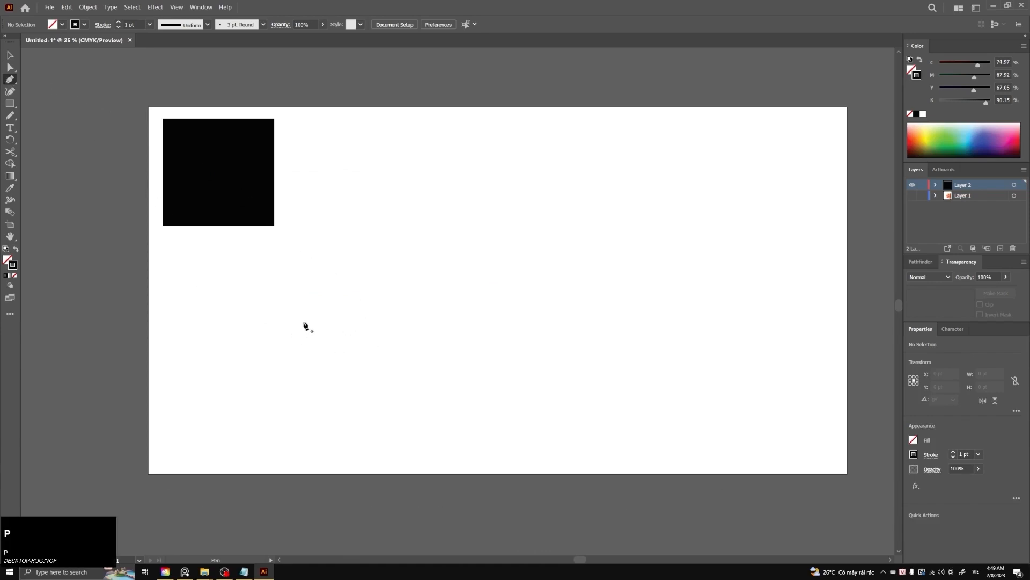
pyautogui.click(323, 349)
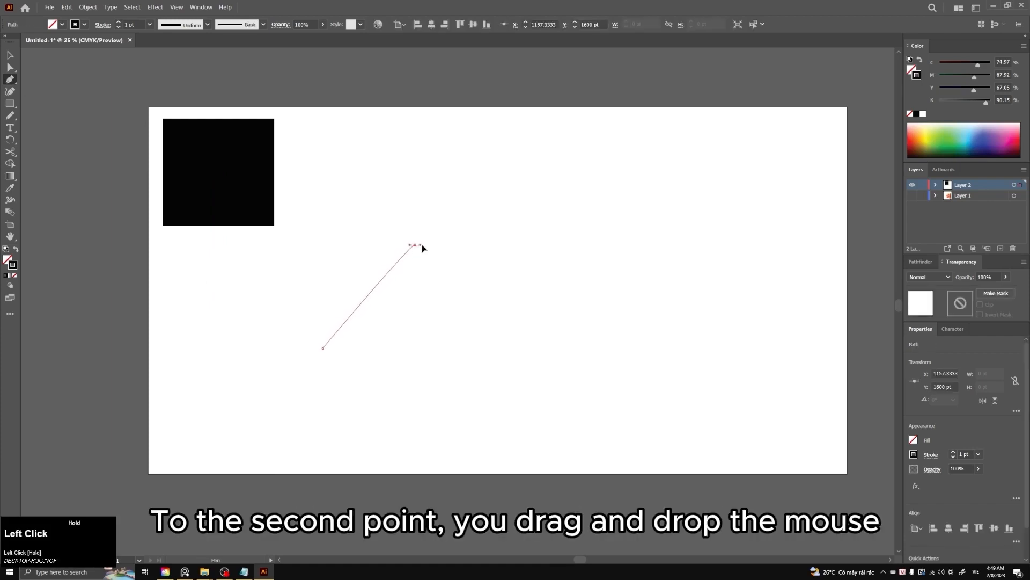
pyautogui.moveTo(422, 248); pyautogui.dragTo(497, 246)
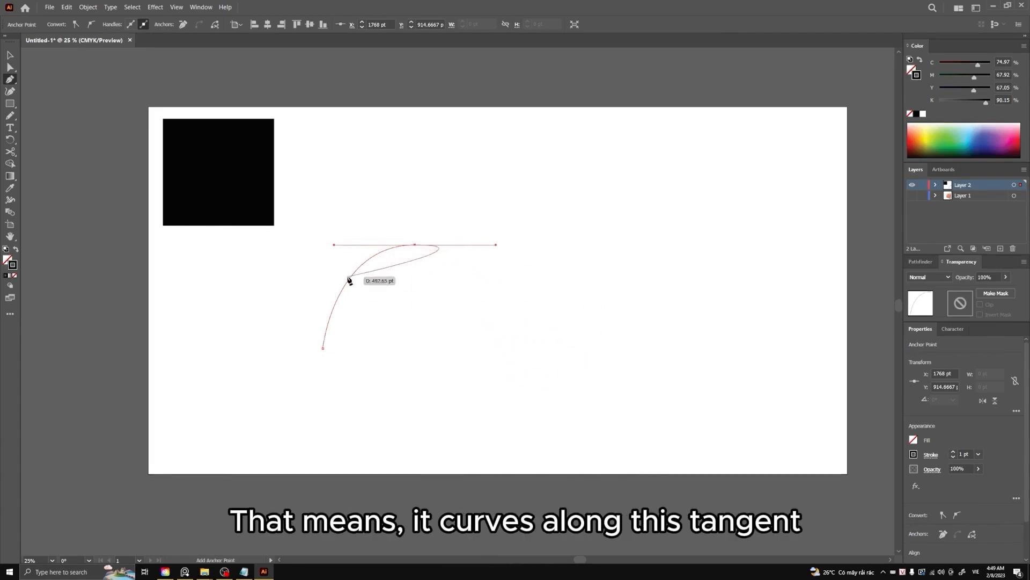
pyautogui.click(538, 365)
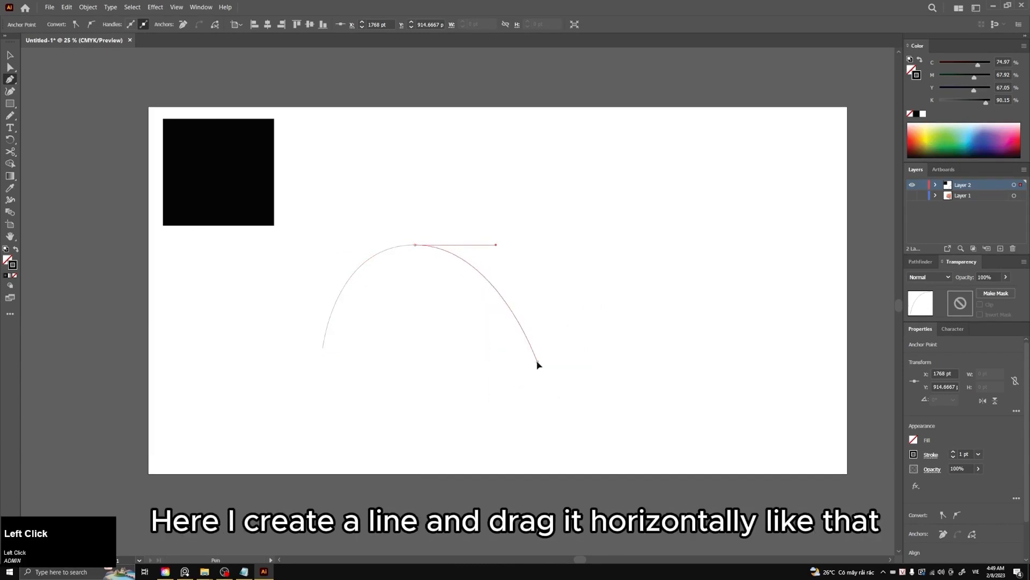
pyautogui.moveTo(538, 365); pyautogui.dragTo(632, 364)
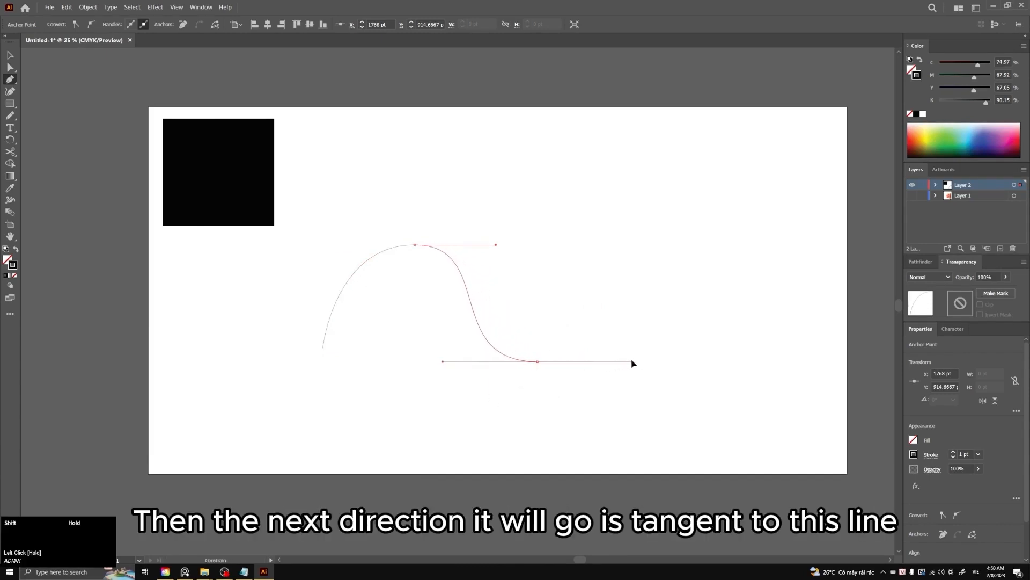
pyautogui.moveTo(633, 363); pyautogui.dragTo(632, 363)
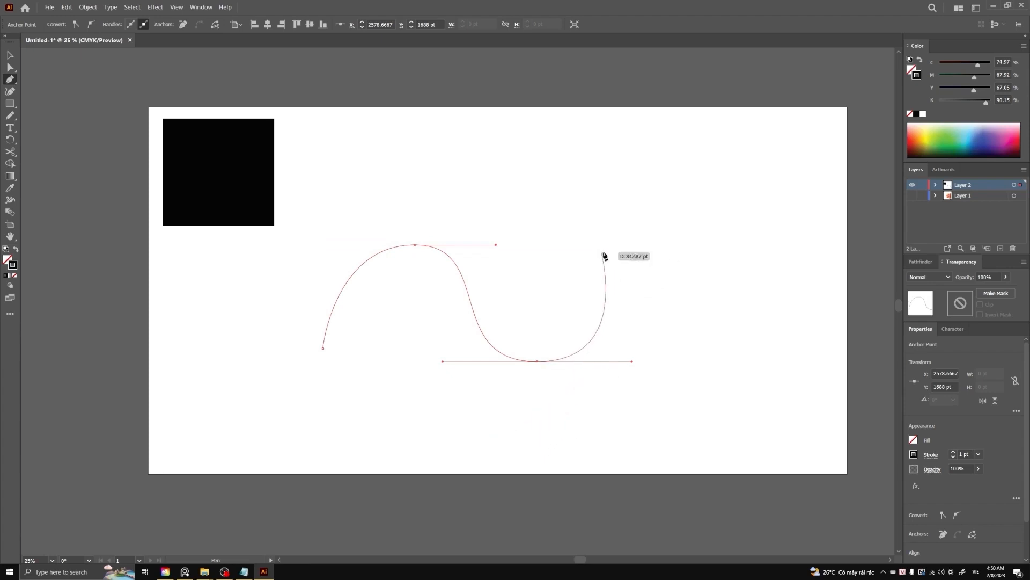
# - Continue the Pen tool curve into a large rounded lobe at right with smooth anchors, ending at a lower-right point
pyautogui.moveTo(605, 256); pyautogui.dragTo(607, 238)
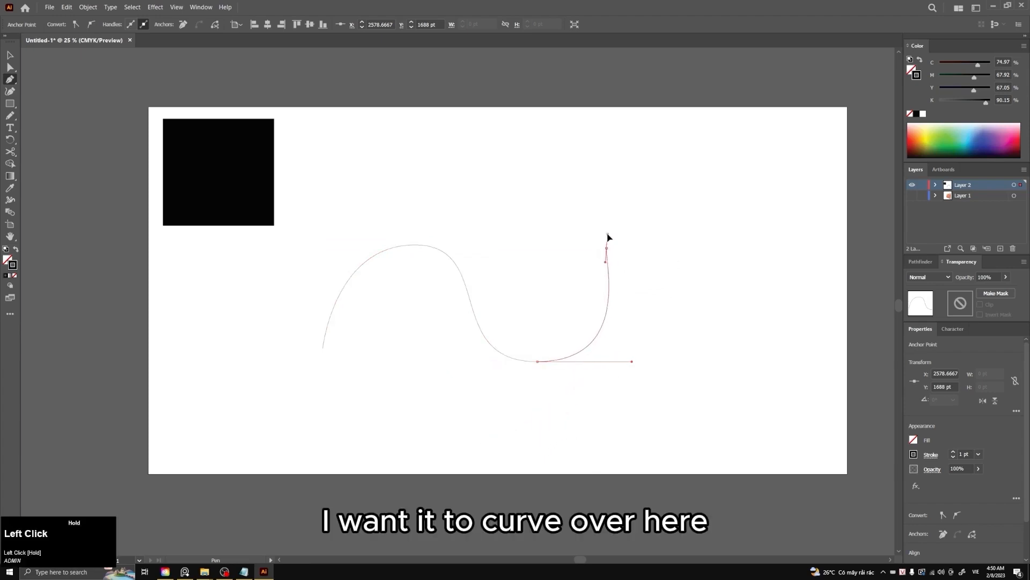
pyautogui.moveTo(610, 243); pyautogui.dragTo(679, 184)
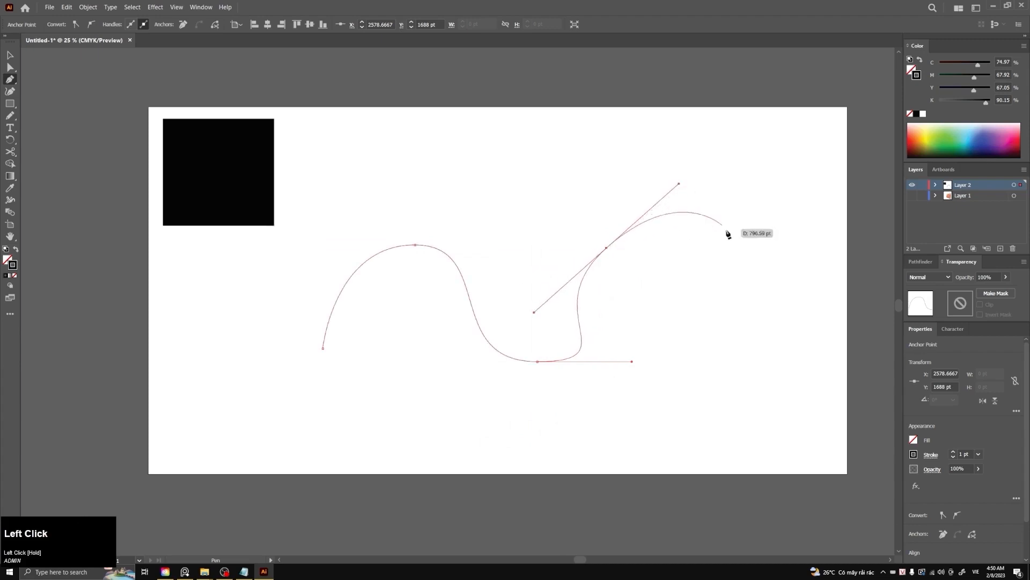
pyautogui.moveTo(753, 279); pyautogui.dragTo(752, 357)
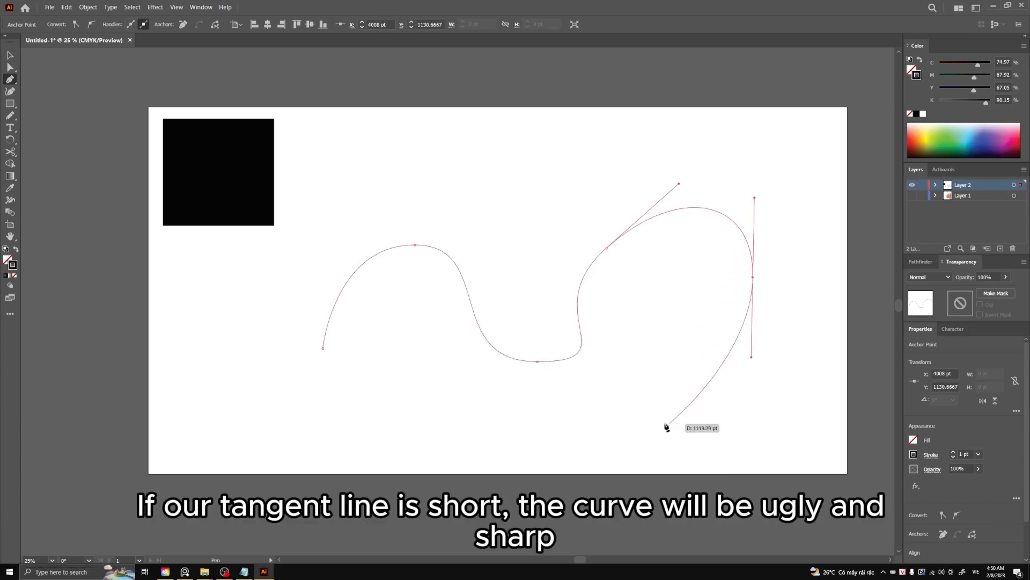
pyautogui.moveTo(642, 413); pyautogui.dragTo(592, 380)
# - Add straight zigzag segments leftward beneath the curve using corner anchors without handles
pyautogui.click(516, 433)
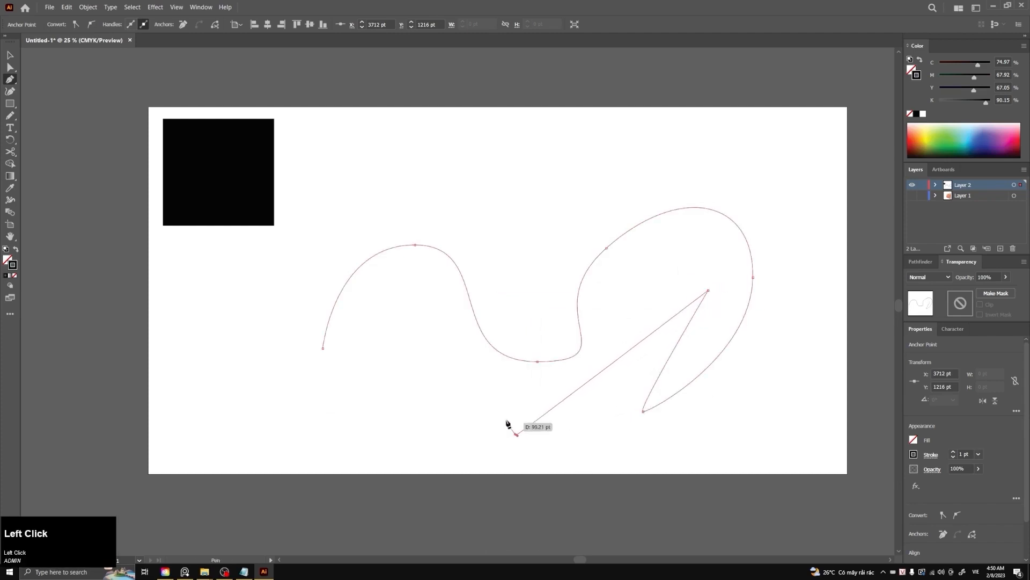
pyautogui.click(452, 449)
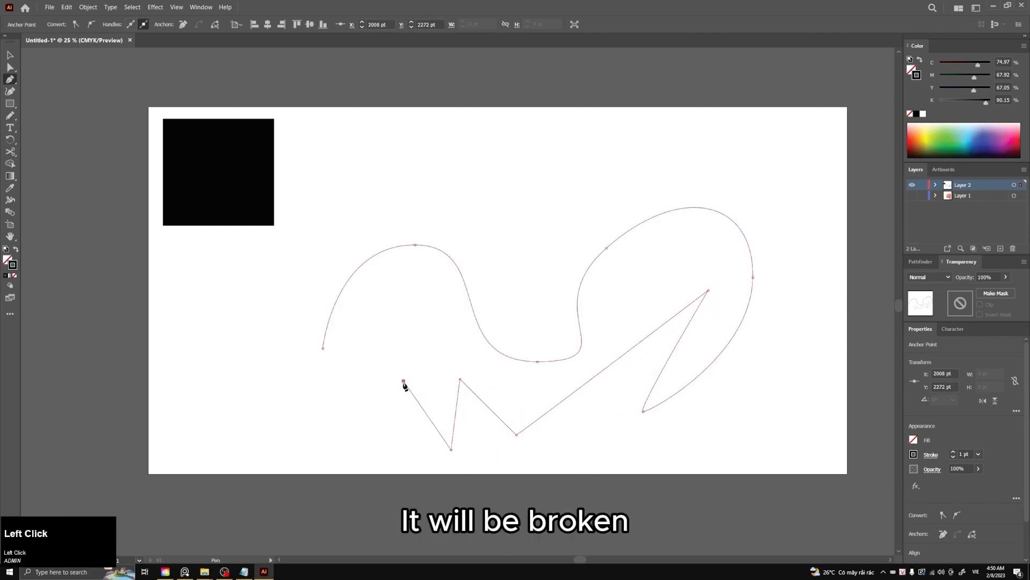
pyautogui.click(403, 381)
pyautogui.click(385, 445)
# - Curve the path around the lower-left end with two smooth anchors and close it at the starting anchor
pyautogui.moveTo(321, 459); pyautogui.dragTo(302, 408)
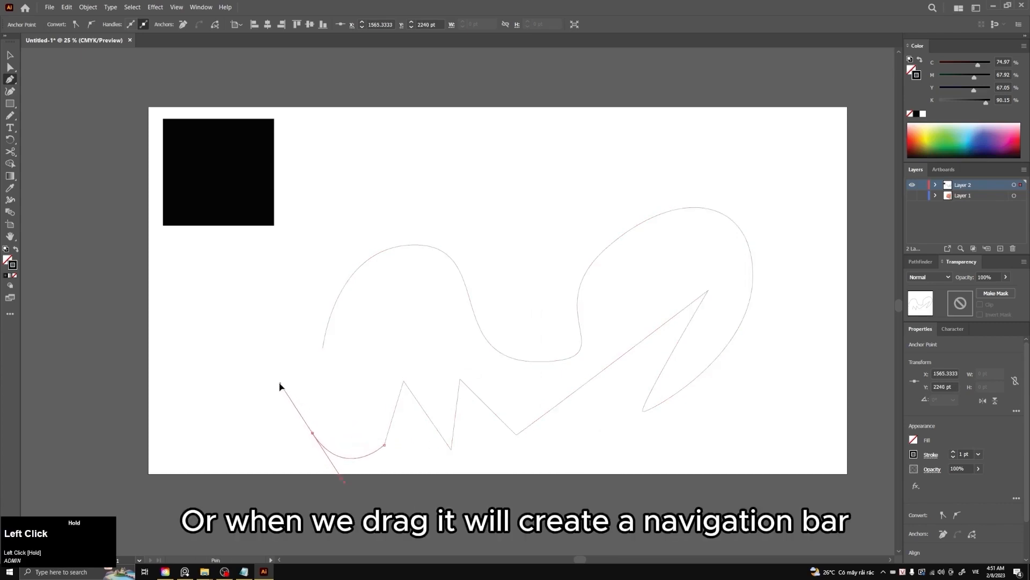
pyautogui.moveTo(280, 386); pyautogui.dragTo(337, 407)
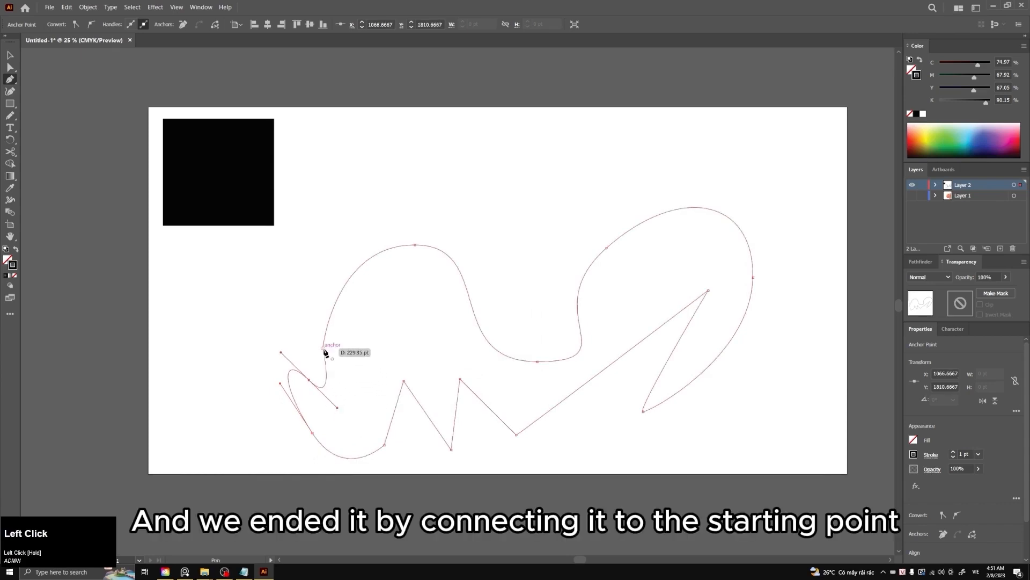
pyautogui.moveTo(323, 352); pyautogui.dragTo(326, 337)
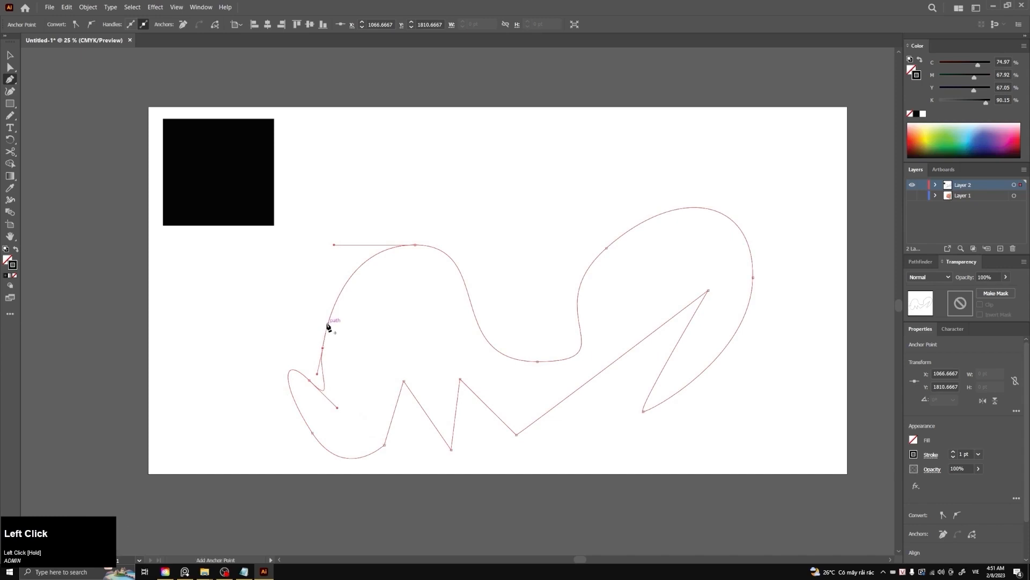
# - Move the whole closed shape upward on the artboard with the Selection tool
pyautogui.press('v')
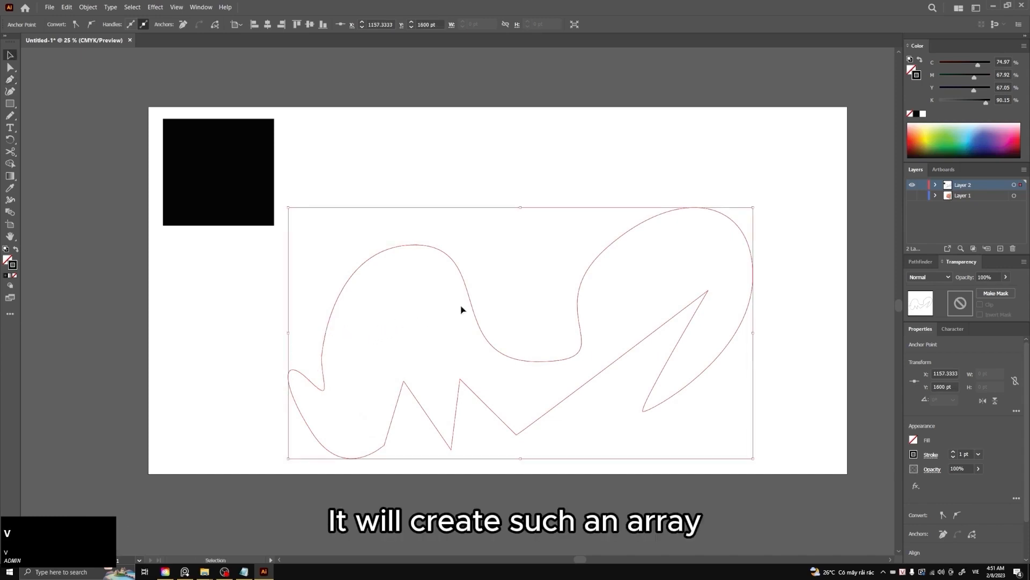
pyautogui.click(466, 303)
pyautogui.moveTo(465, 304); pyautogui.dragTo(472, 250)
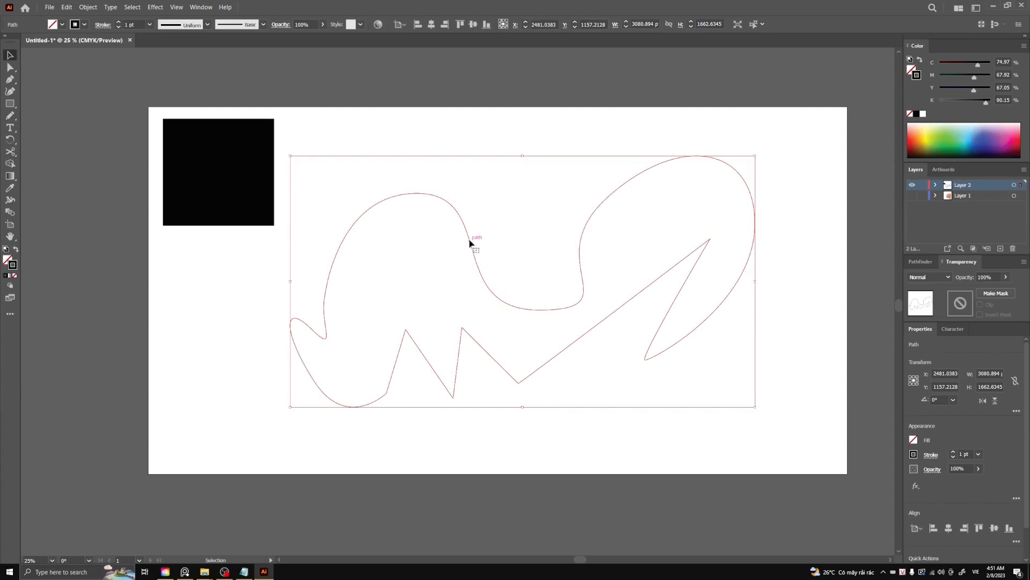
# - With Direct Selection, tilt the left crest's tangent handle slightly downward and shorten the right handle of the central trough
pyautogui.click(443, 200)
pyautogui.press('a')
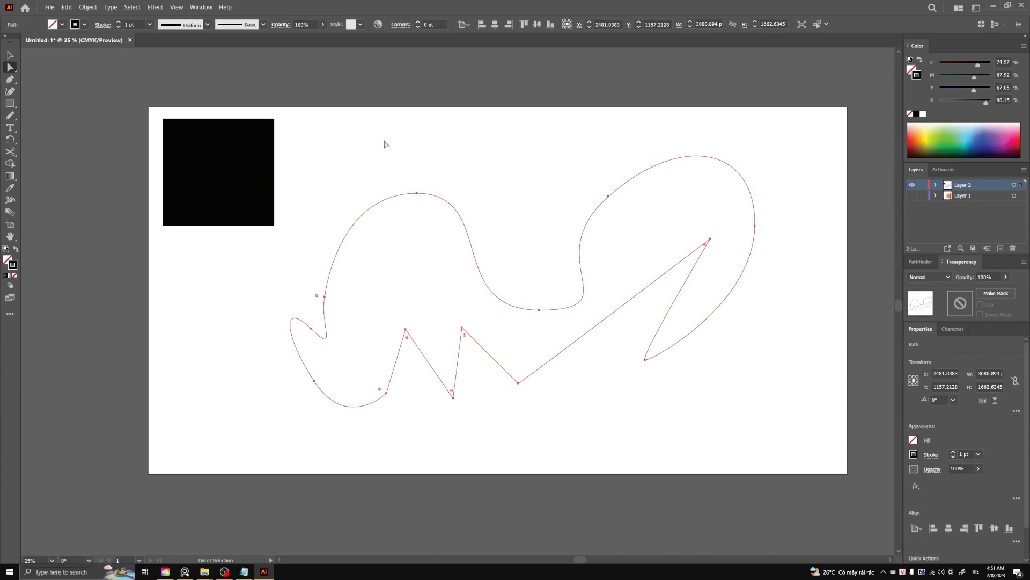
pyautogui.click(413, 177)
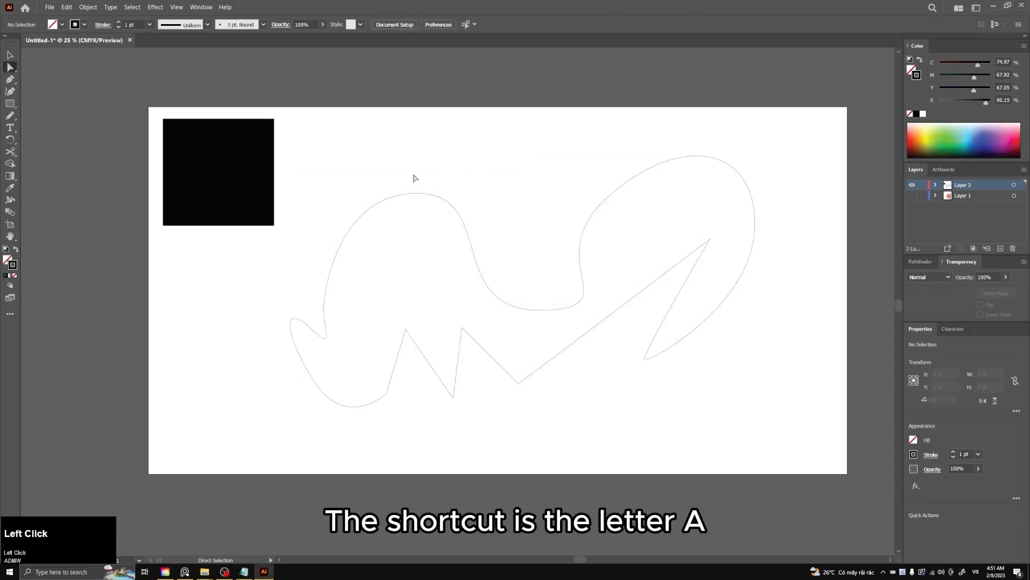
pyautogui.click(435, 209)
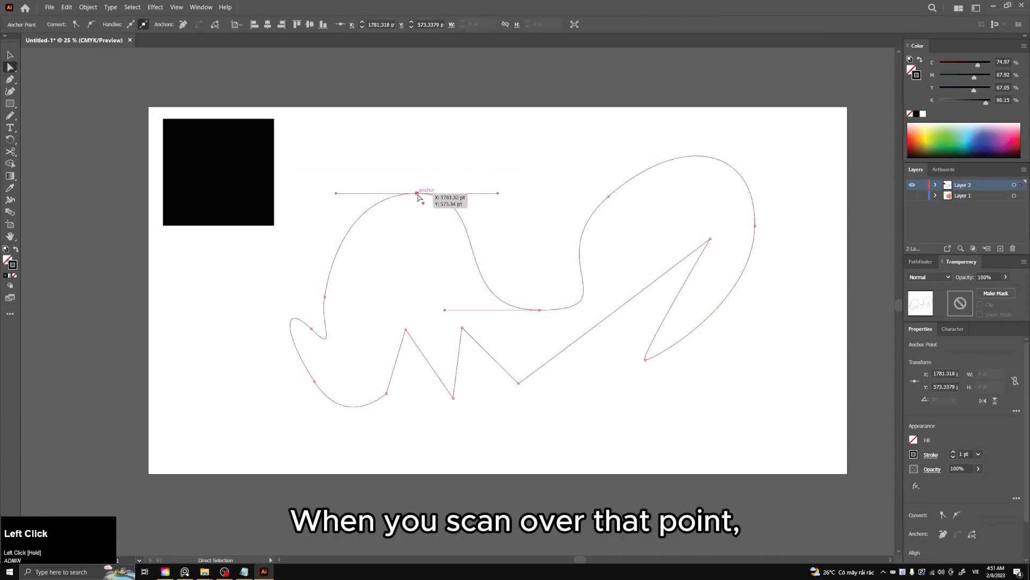
pyautogui.click(417, 194)
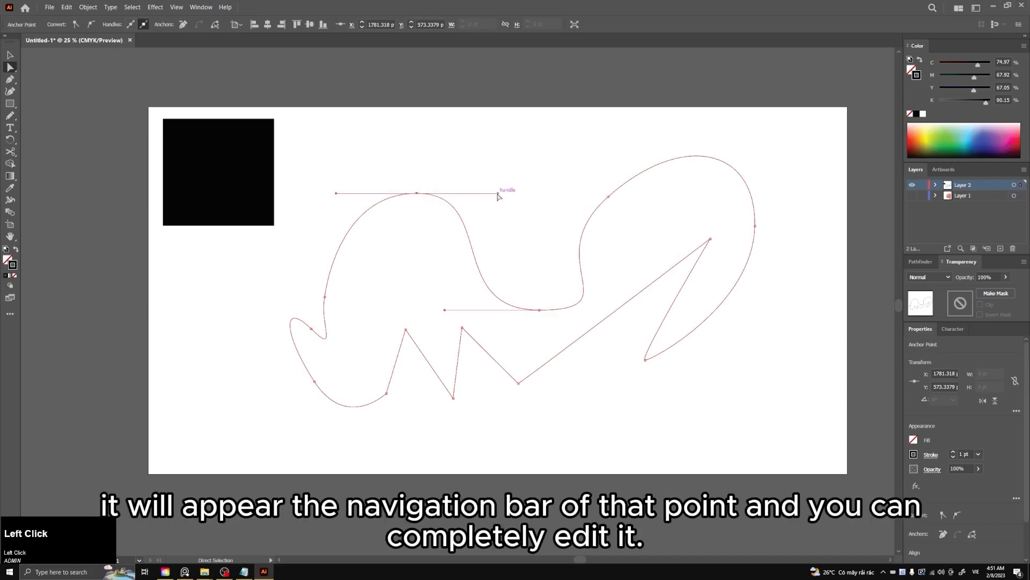
pyautogui.moveTo(498, 195)
pyautogui.mouseDown()
pyautogui.moveTo(460, 195)
pyautogui.moveTo(520, 200)
pyautogui.moveTo(439, 193)
pyautogui.moveTo(518, 204)
pyautogui.moveTo(501, 199)
pyautogui.mouseUp()
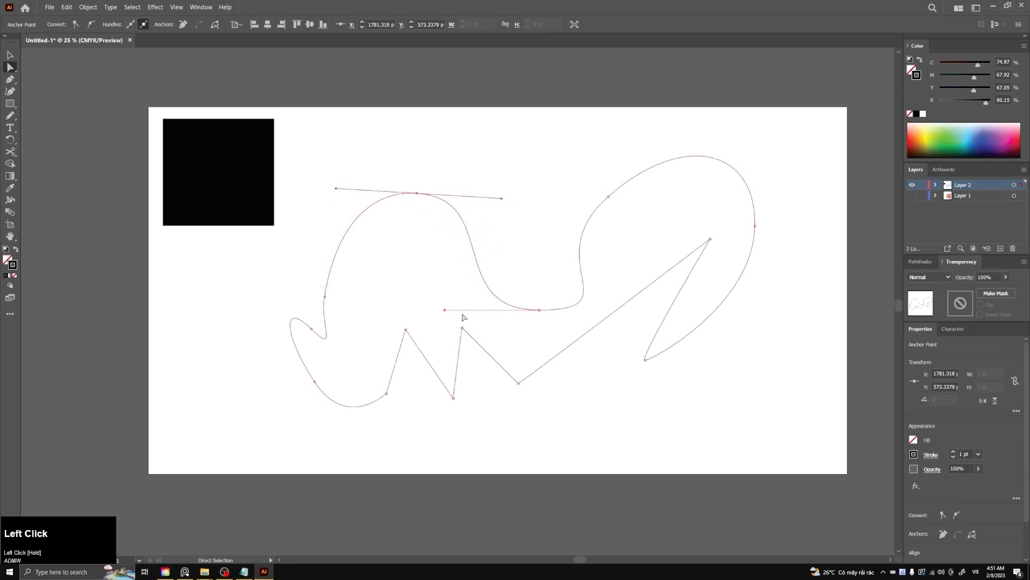
pyautogui.click(539, 310)
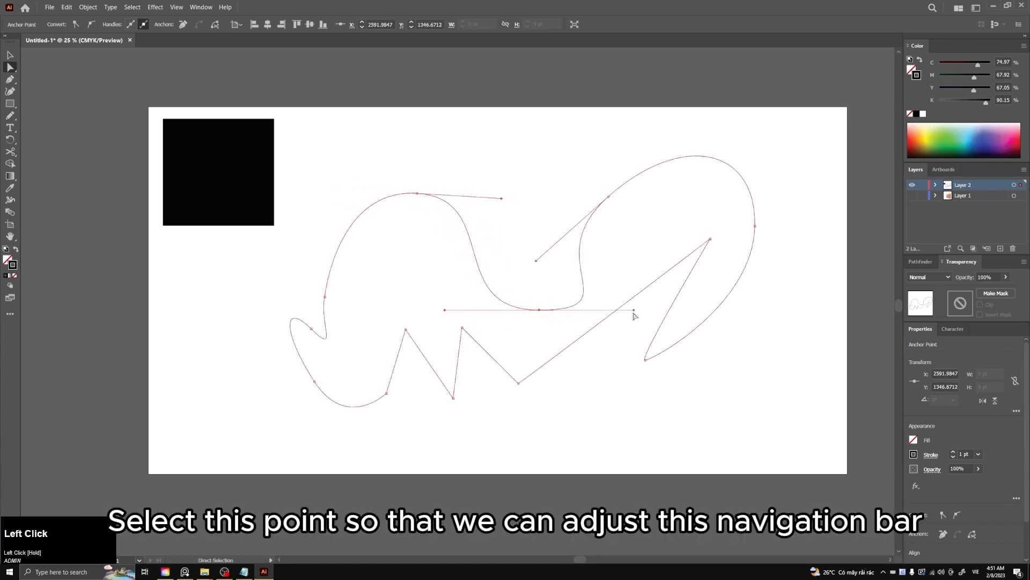
pyautogui.moveTo(634, 310)
pyautogui.mouseDown()
pyautogui.moveTo(602, 311)
pyautogui.moveTo(617, 311)
pyautogui.mouseUp()
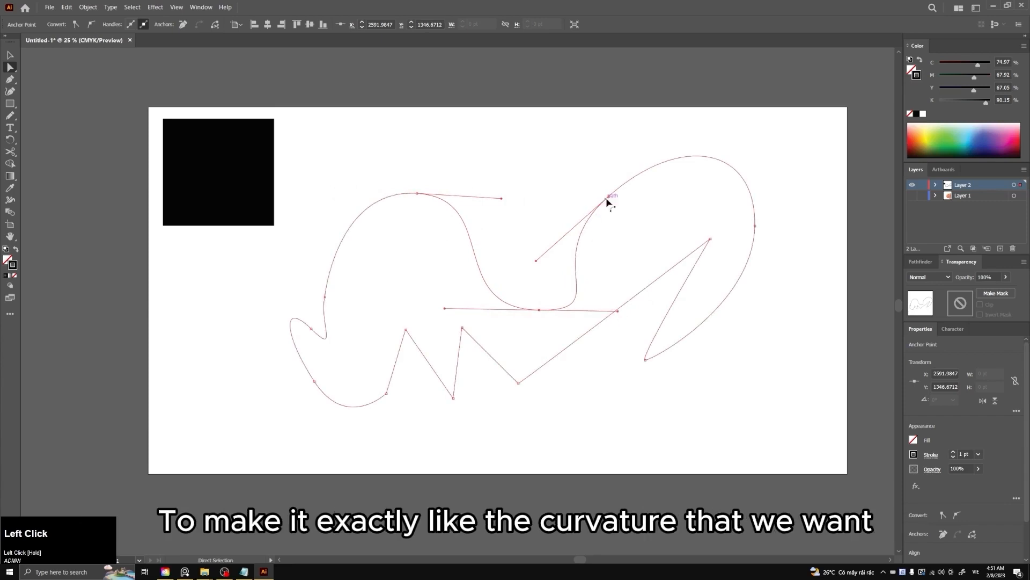
# - Reshape the right lobe by raising its upper-left anchor, lowering its rightmost anchor, and adjusting both anchors' tangent handles
pyautogui.moveTo(607, 200); pyautogui.dragTo(622, 165)
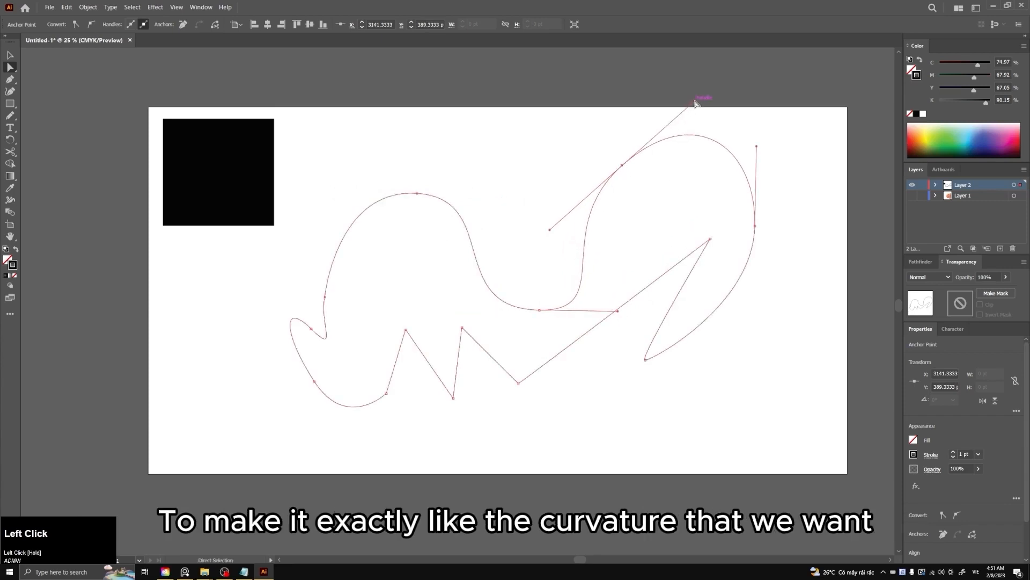
pyautogui.moveTo(695, 103); pyautogui.dragTo(682, 142)
pyautogui.moveTo(756, 226); pyautogui.dragTo(755, 277)
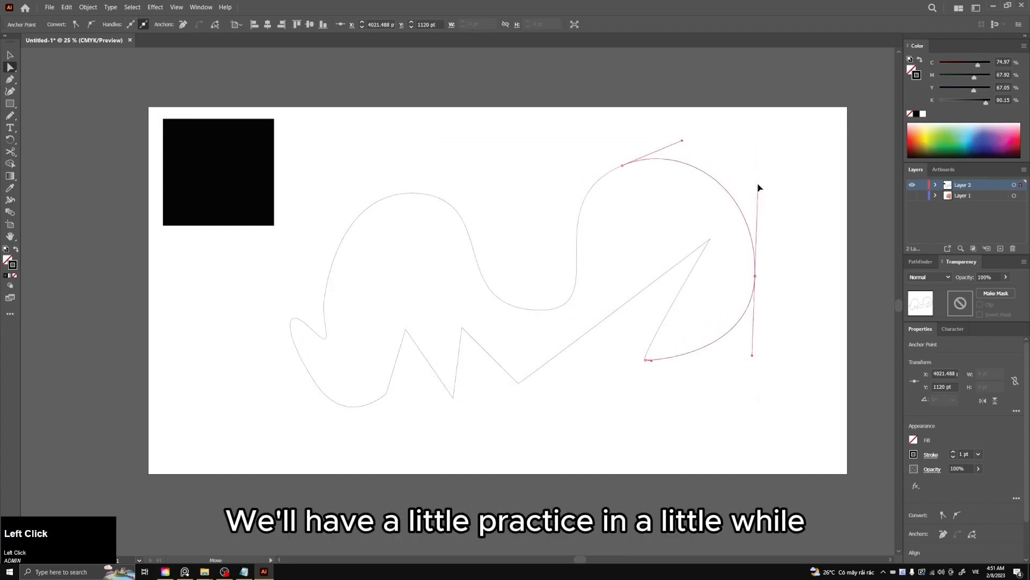
pyautogui.moveTo(759, 187); pyautogui.dragTo(759, 160)
# - Move the sharp inner corner and lower-right tip down to form a bottom edge, and curve the segment left of them
pyautogui.moveTo(709, 238); pyautogui.dragTo(583, 401)
pyautogui.moveTo(646, 361); pyautogui.dragTo(717, 392)
pyautogui.click(518, 383)
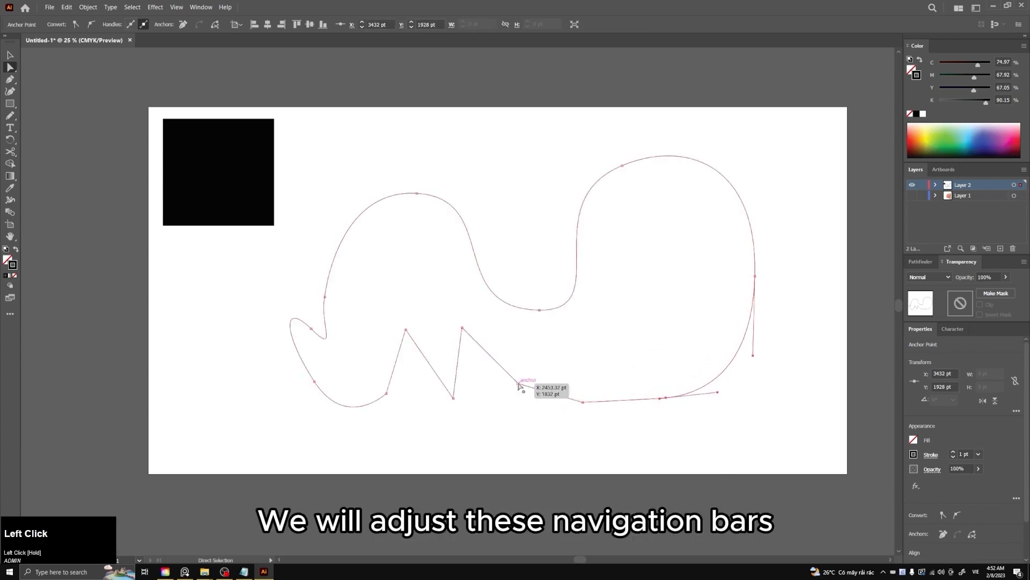
pyautogui.moveTo(520, 385); pyautogui.dragTo(544, 401)
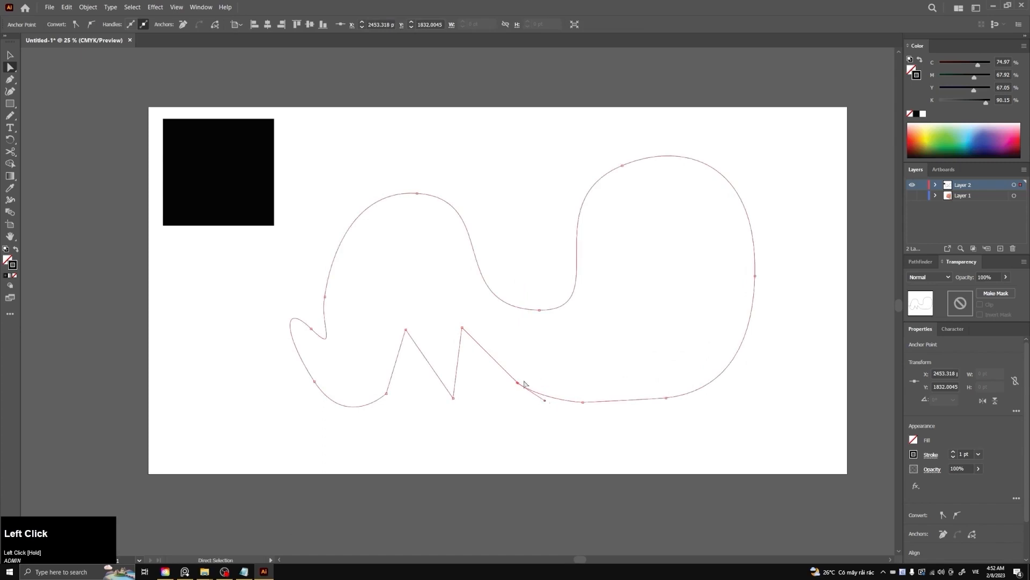
# - Lengthen the lower-left curve's tangent handle to deepen the curve, and deselect the path
pyautogui.click(387, 395)
pyautogui.moveTo(346, 432); pyautogui.dragTo(357, 445)
pyautogui.click(395, 436)
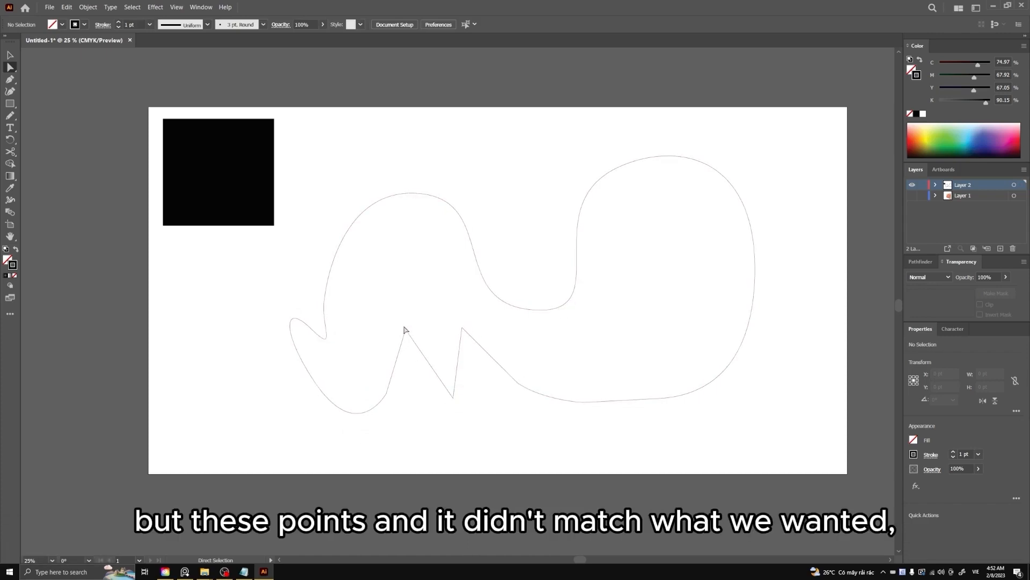
# - Try removing the zigzag's left peak by selecting its anchor with Direct Selection and deleting it
pyautogui.moveTo(395, 321); pyautogui.dragTo(423, 365)
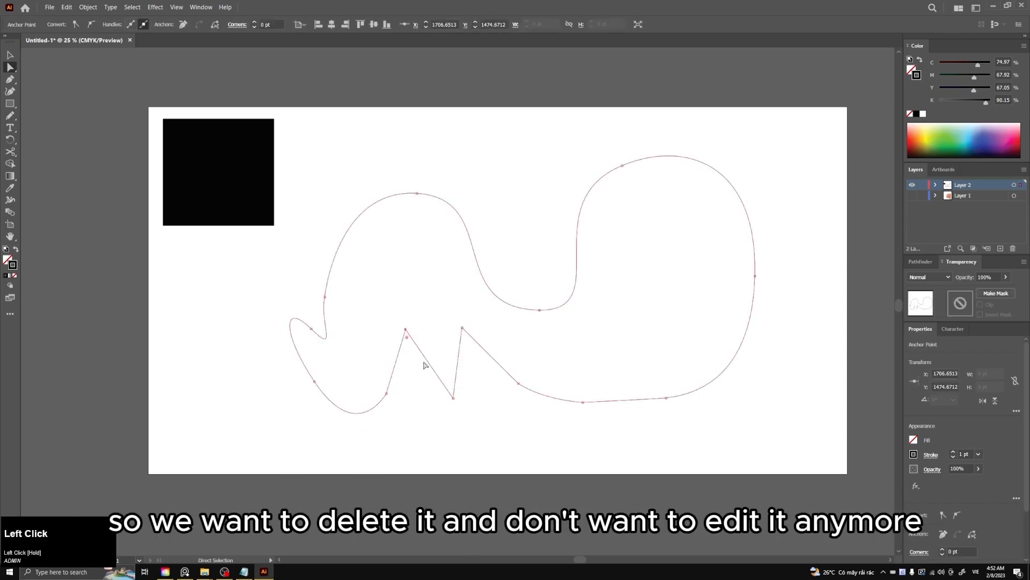
pyautogui.click(428, 314)
pyautogui.moveTo(387, 324); pyautogui.dragTo(483, 409)
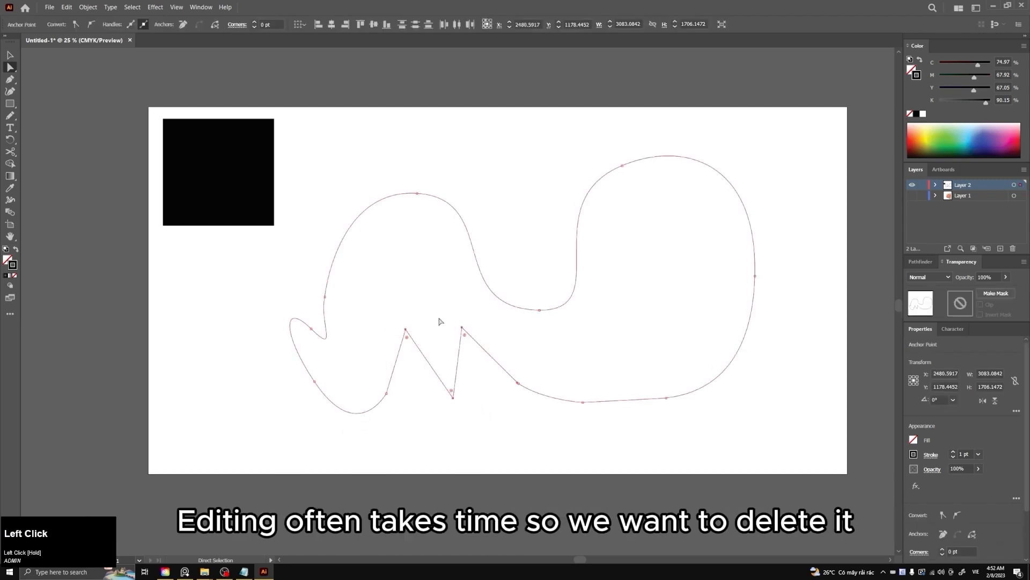
pyautogui.click(403, 314)
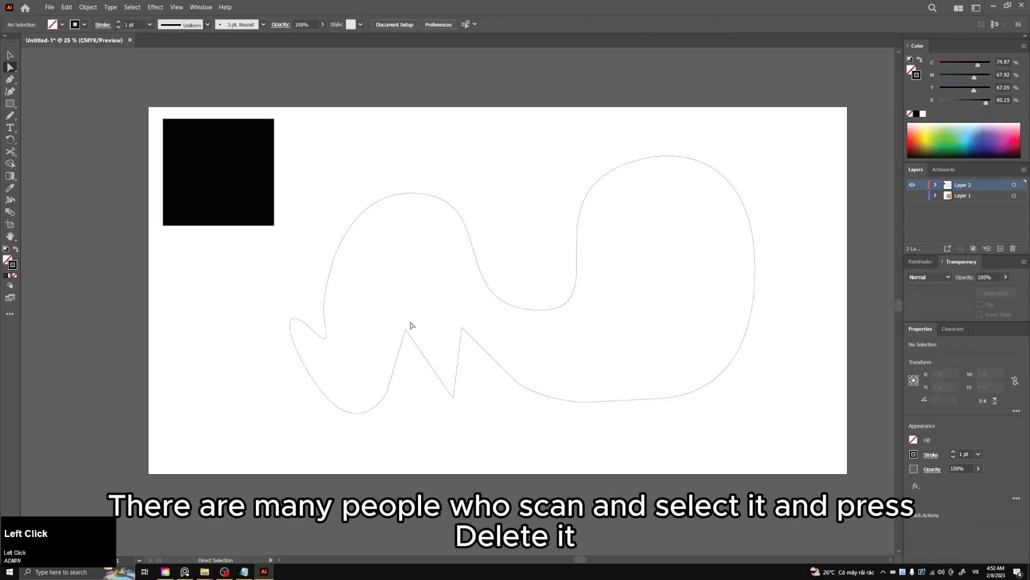
pyautogui.moveTo(430, 348); pyautogui.dragTo(418, 340)
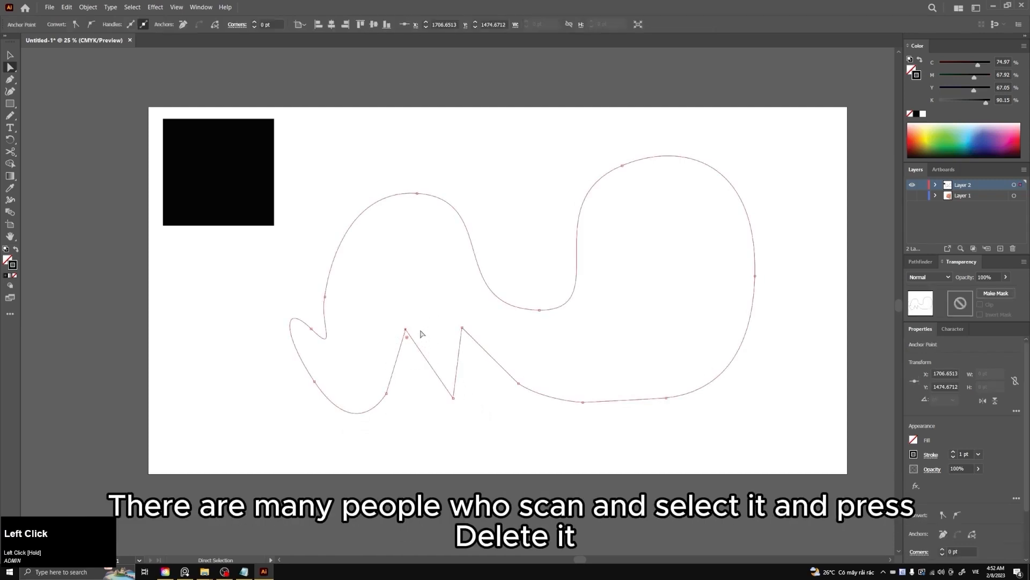
pyautogui.press('Delete')
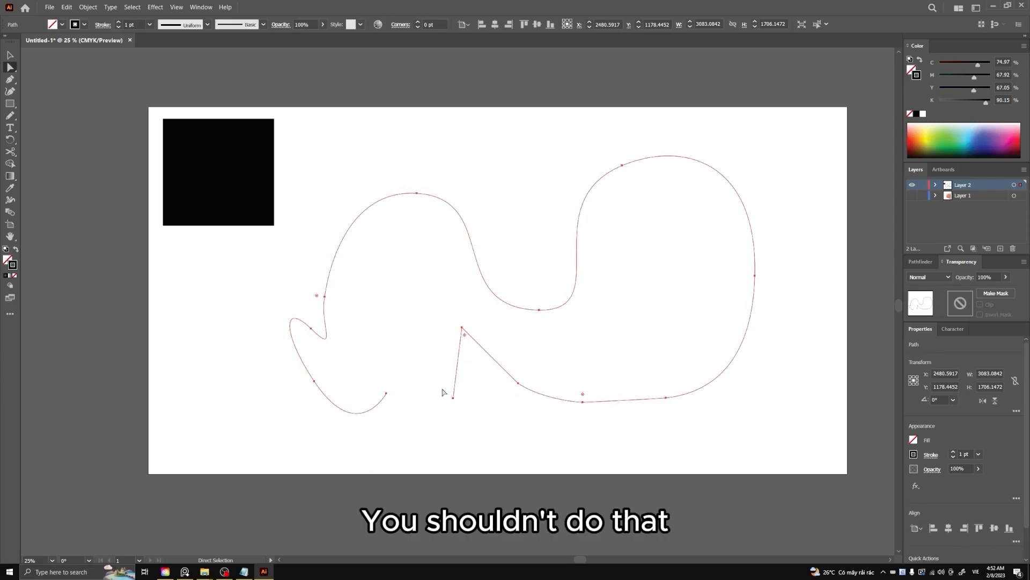
# - Undo the deletion of the zigzag's left peak anchor and deselect the path
pyautogui.hotkey('ctrl', 'z')
pyautogui.hotkey('ctrl', 'z')
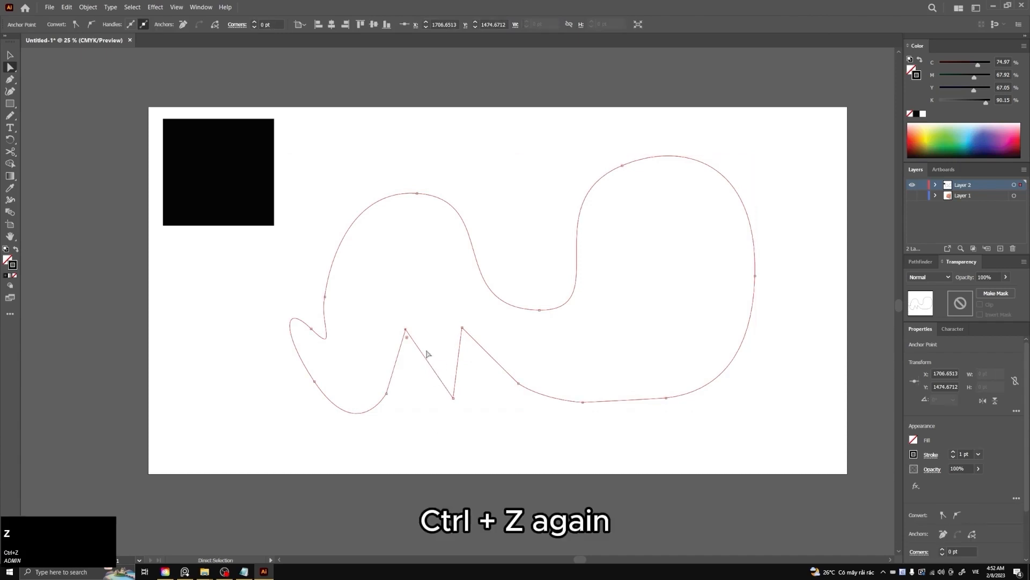
pyautogui.click(423, 324)
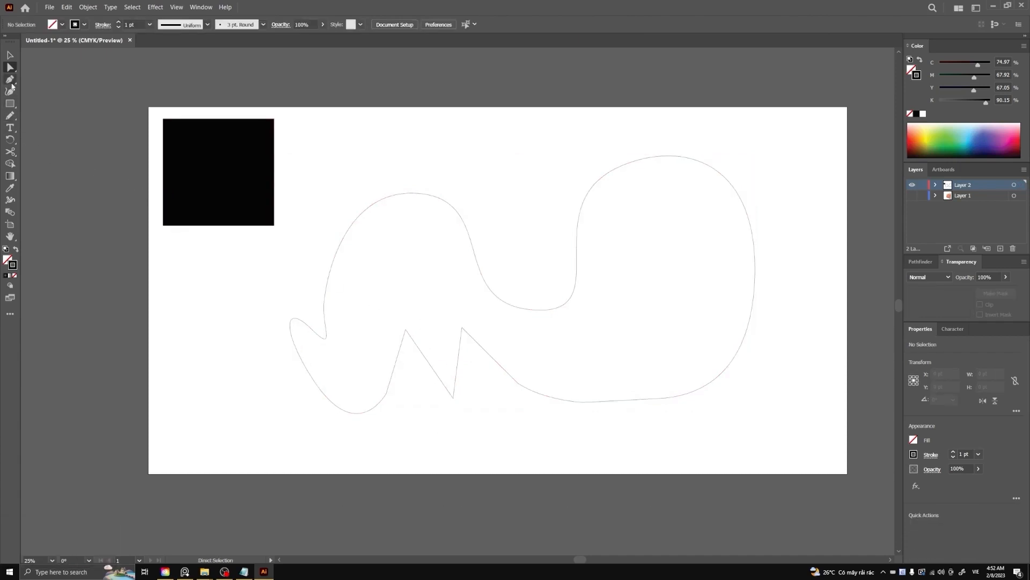
# - Remove the five zigzag anchors along the shape's lower edge with the Delete Anchor Point tool, keeping the path closed
pyautogui.click(11, 79)
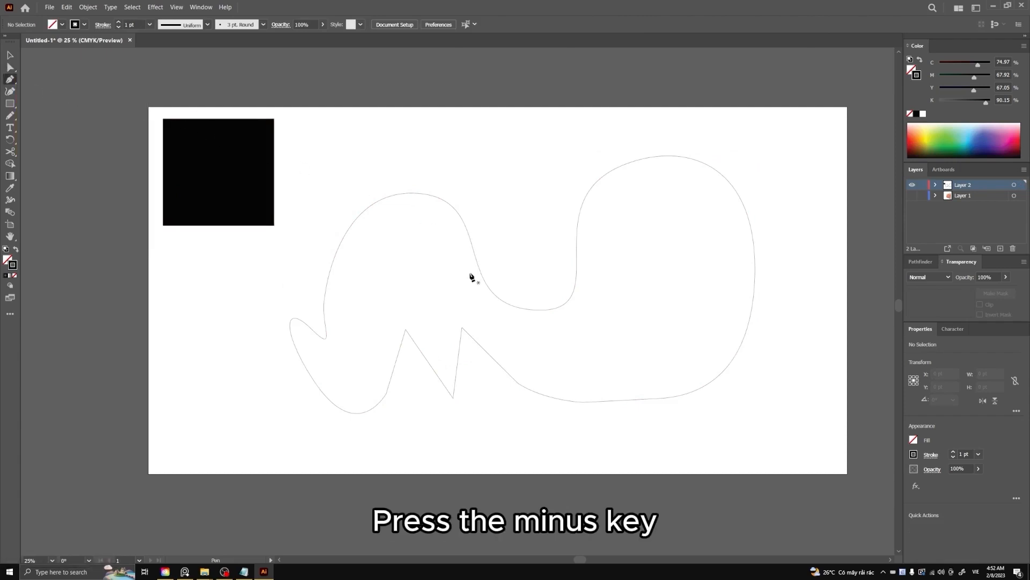
pyautogui.press('-')
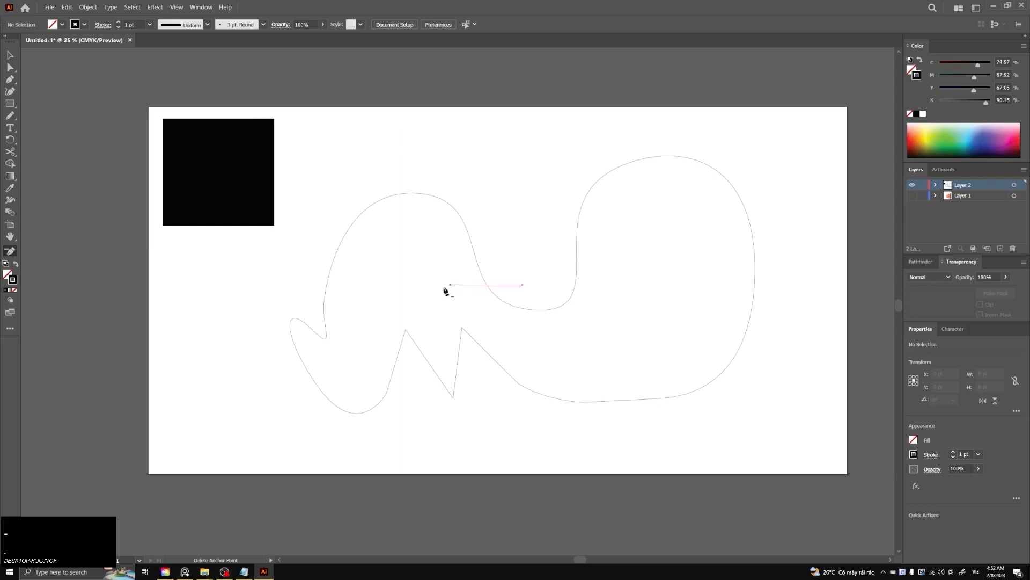
pyautogui.click(405, 331)
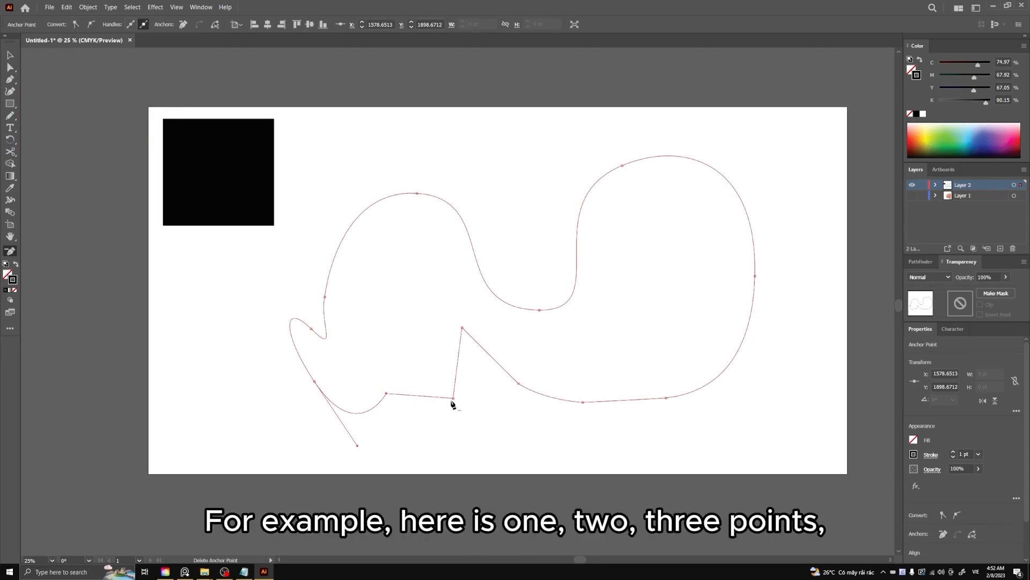
pyautogui.click(385, 394)
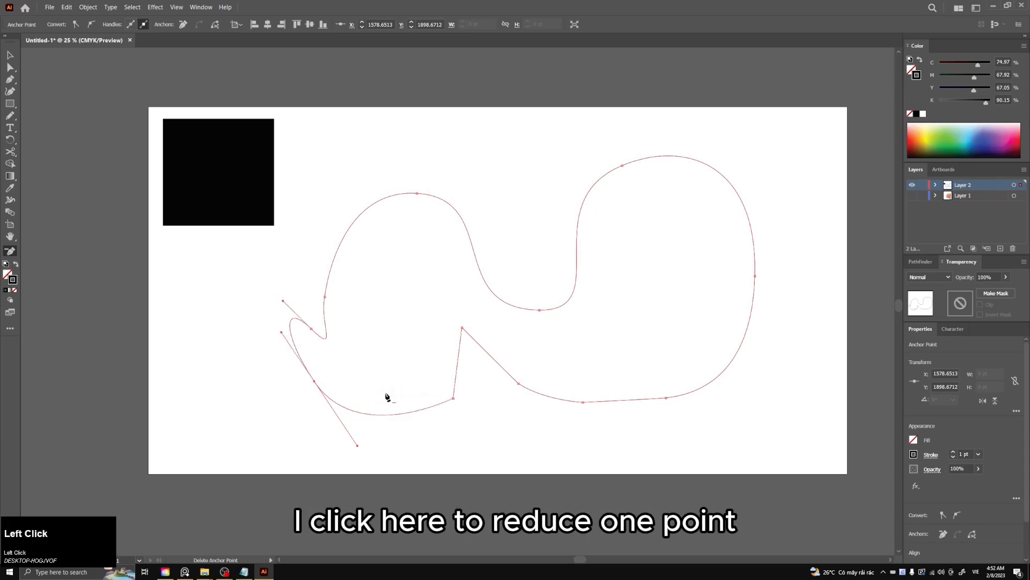
pyautogui.click(454, 398)
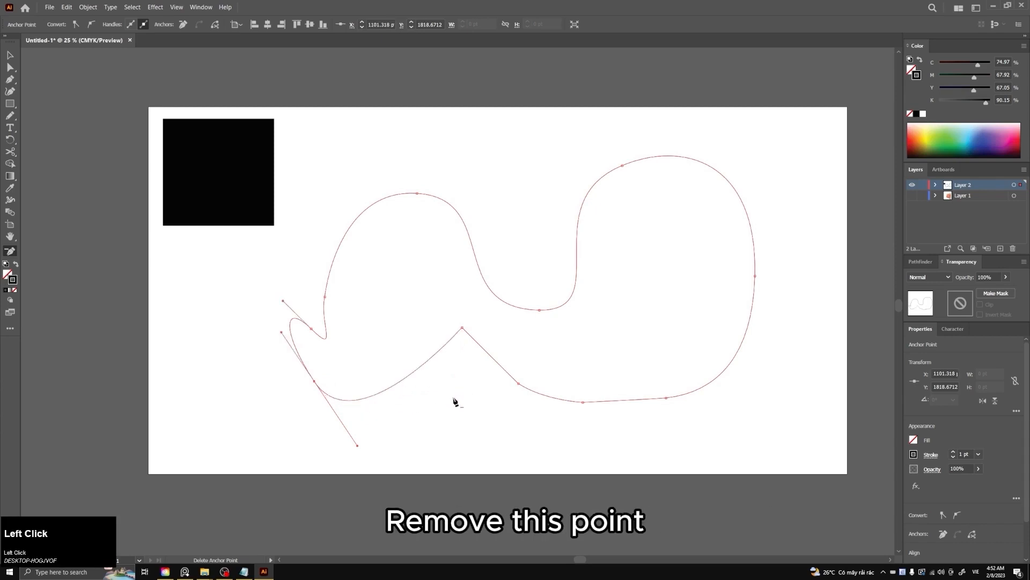
pyautogui.click(462, 329)
pyautogui.click(516, 384)
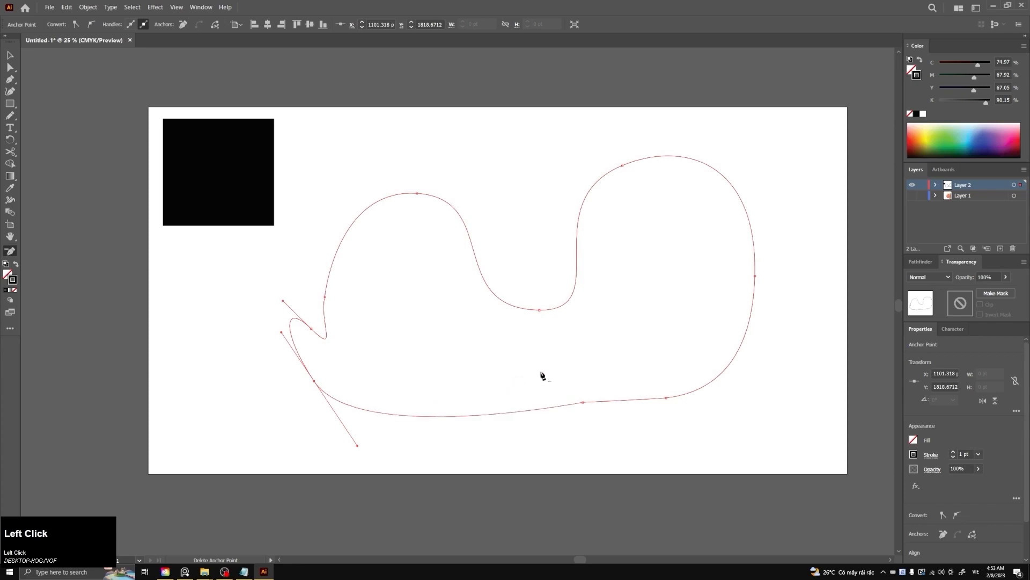
# - Delete the two lower-right anchor points and lengthen the tangent handles at both ends of the bottom segment to round it deeply
pyautogui.click(583, 402)
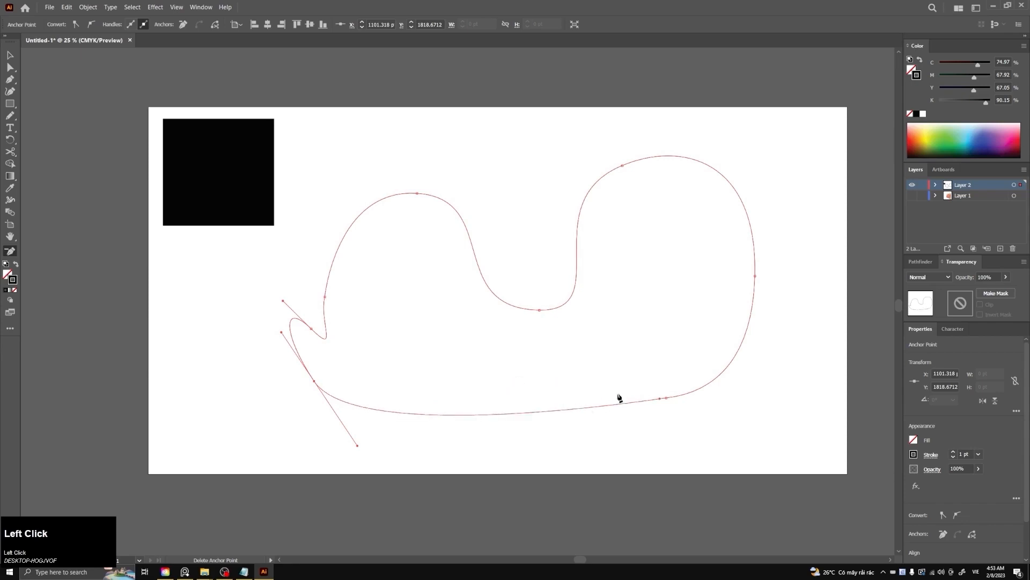
pyautogui.click(667, 399)
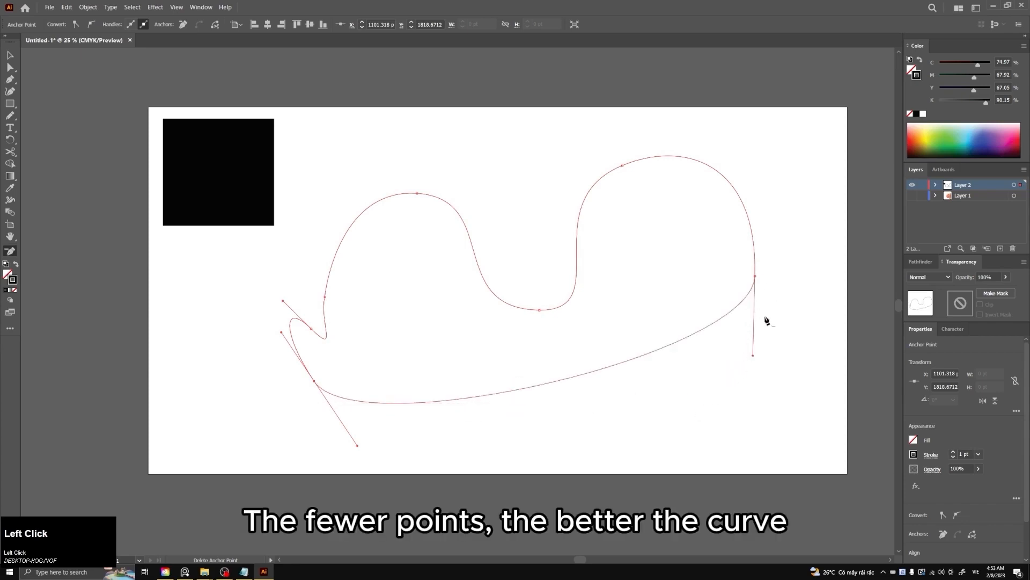
pyautogui.press('a')
pyautogui.click(757, 277)
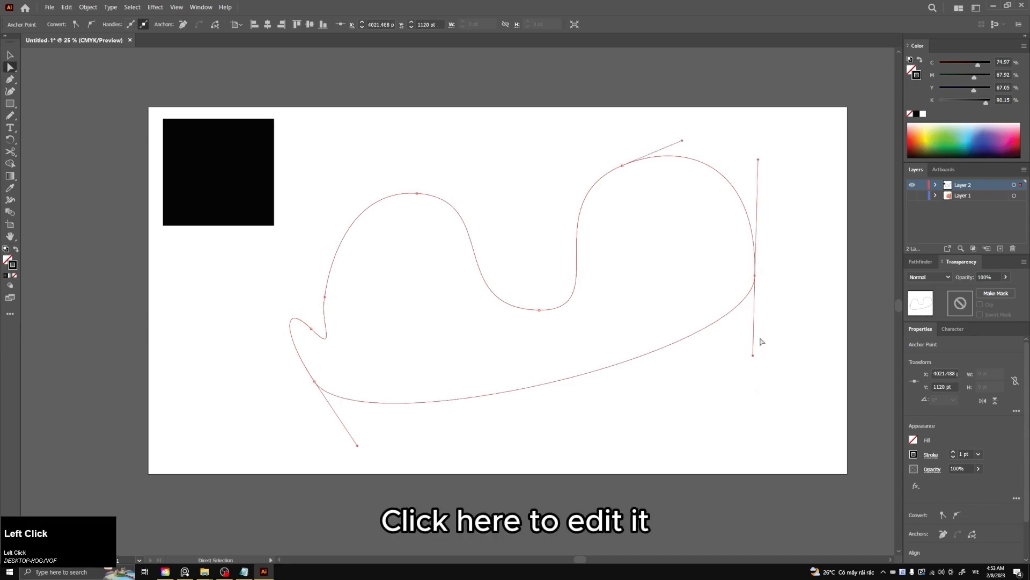
pyautogui.moveTo(752, 355); pyautogui.dragTo(731, 488)
pyautogui.moveTo(358, 446); pyautogui.dragTo(388, 497)
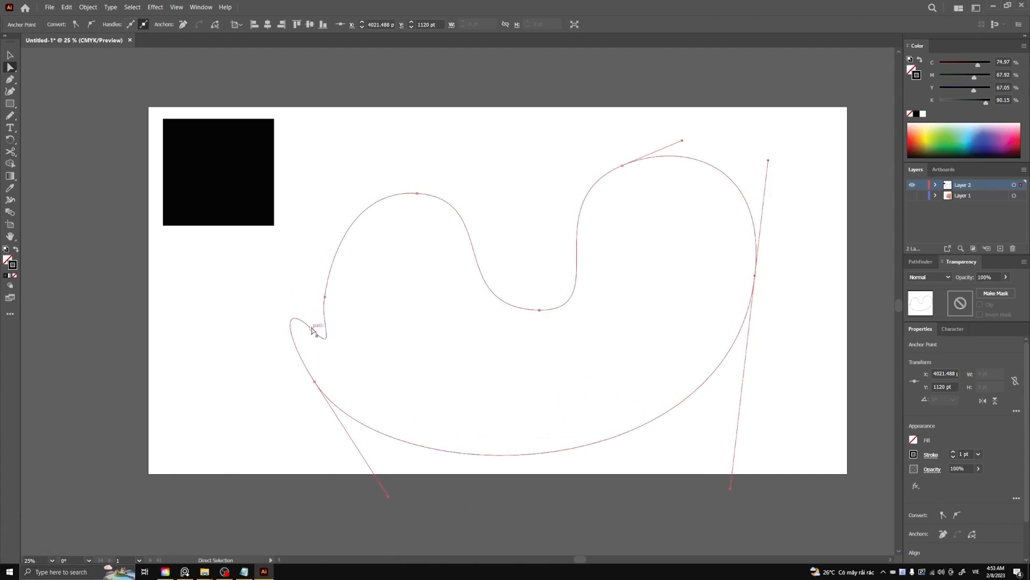
# - Remove the two anchor points forming the small notch on the shape's left side with the Delete Anchor Point tool
pyautogui.press('-')
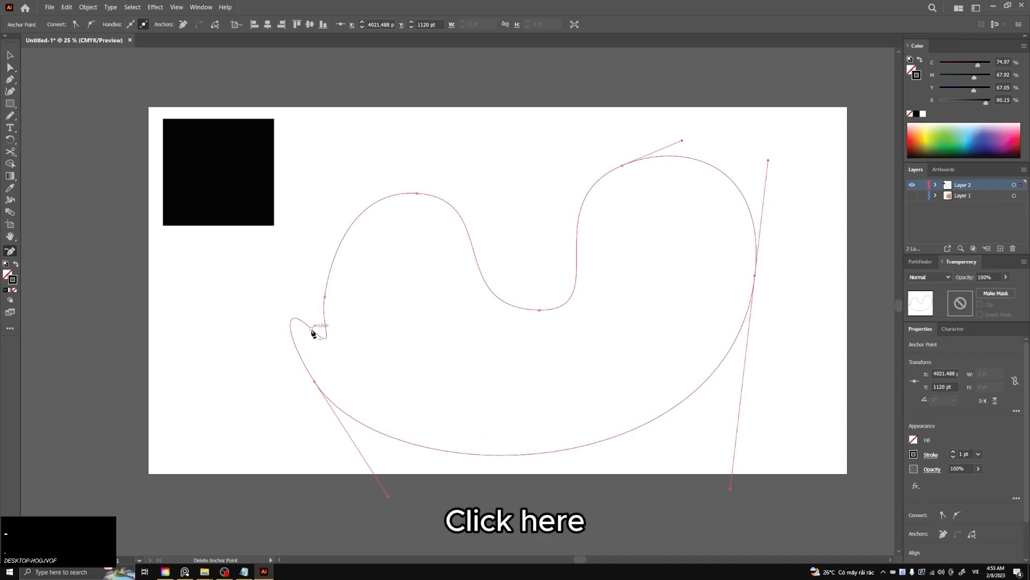
pyautogui.click(312, 328)
pyautogui.click(325, 297)
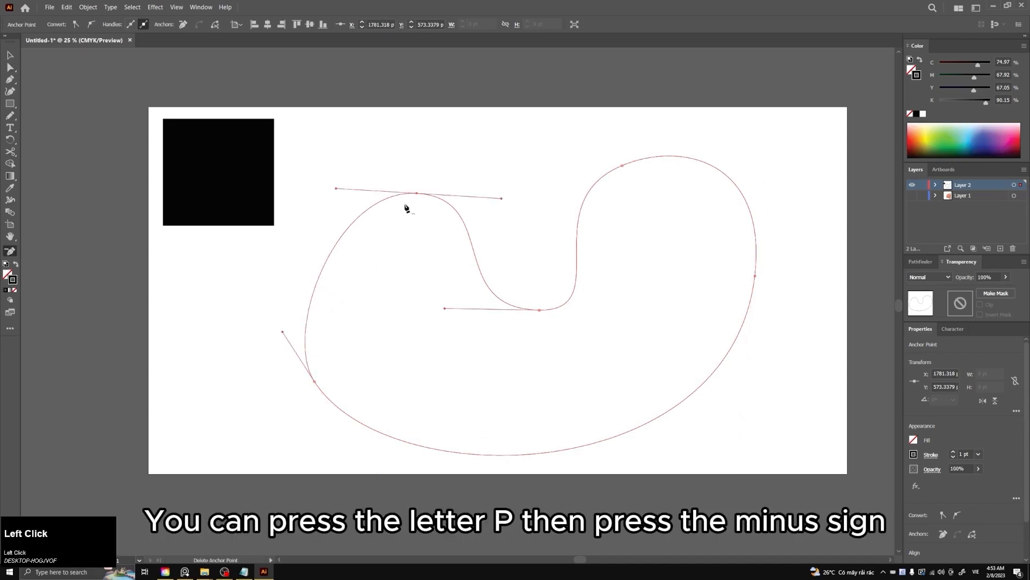
# - Try removing the shape's lower-left anchor point with the Delete Anchor Point tool, and undo the deletion
pyautogui.press('p')
pyautogui.press('-')
pyautogui.click(316, 381)
pyautogui.hotkey('ctrl', 'z')
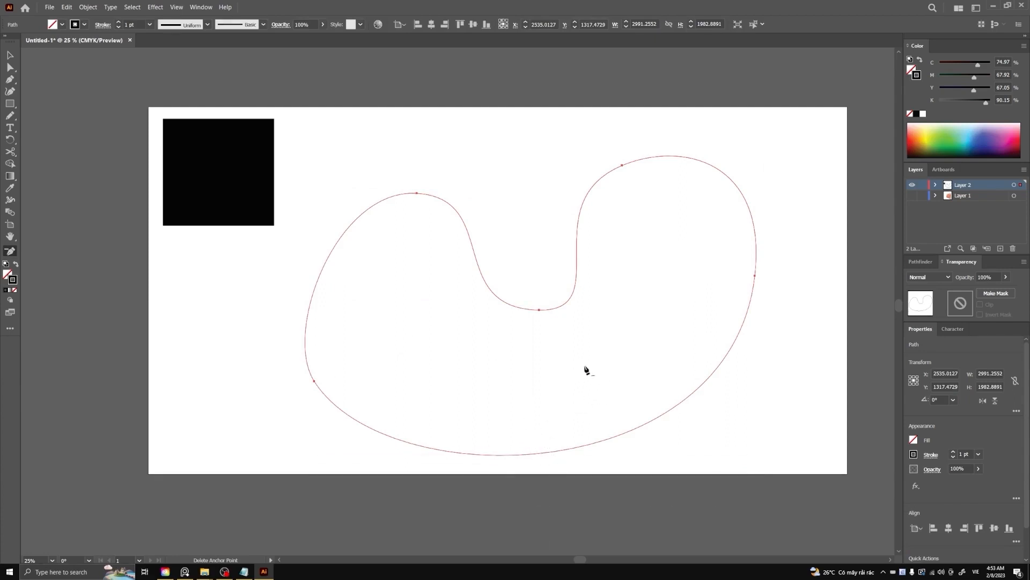
# - Add three anchor points with the Add Anchor Point tool: on the bottom curve, the upper-left curve and the upper-right curve
pyautogui.press('p')
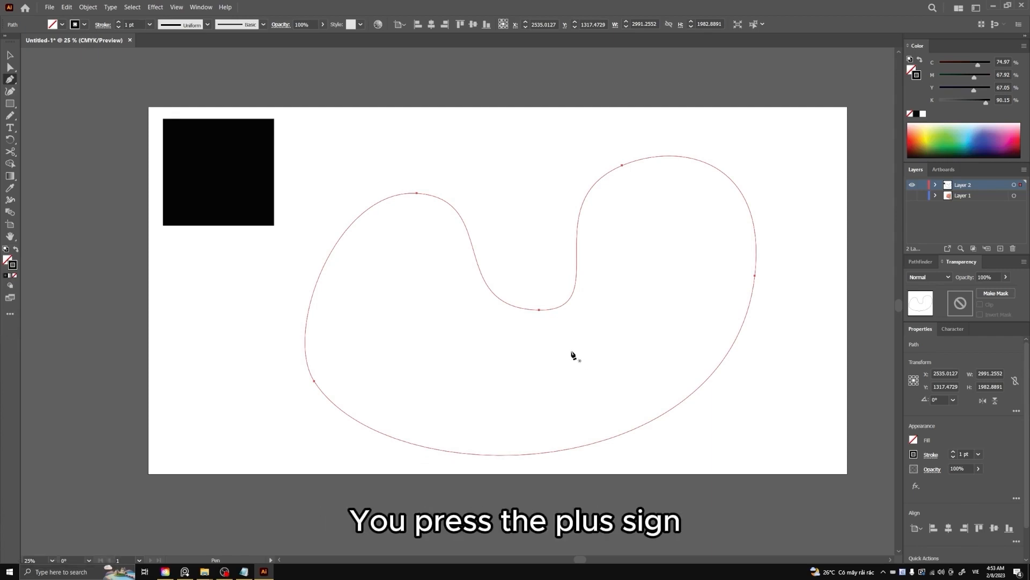
pyautogui.press('=')
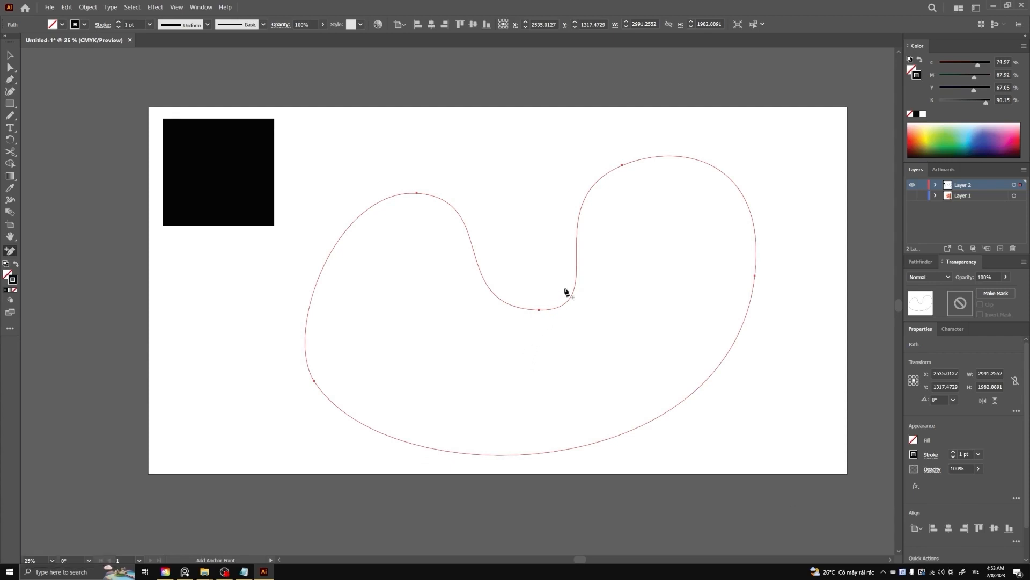
pyautogui.click(563, 449)
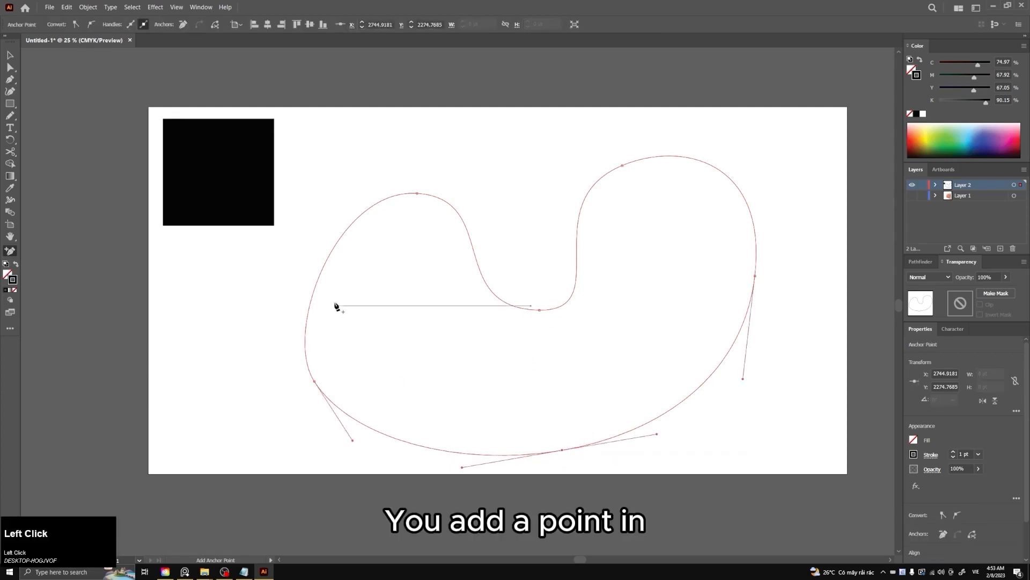
pyautogui.click(326, 263)
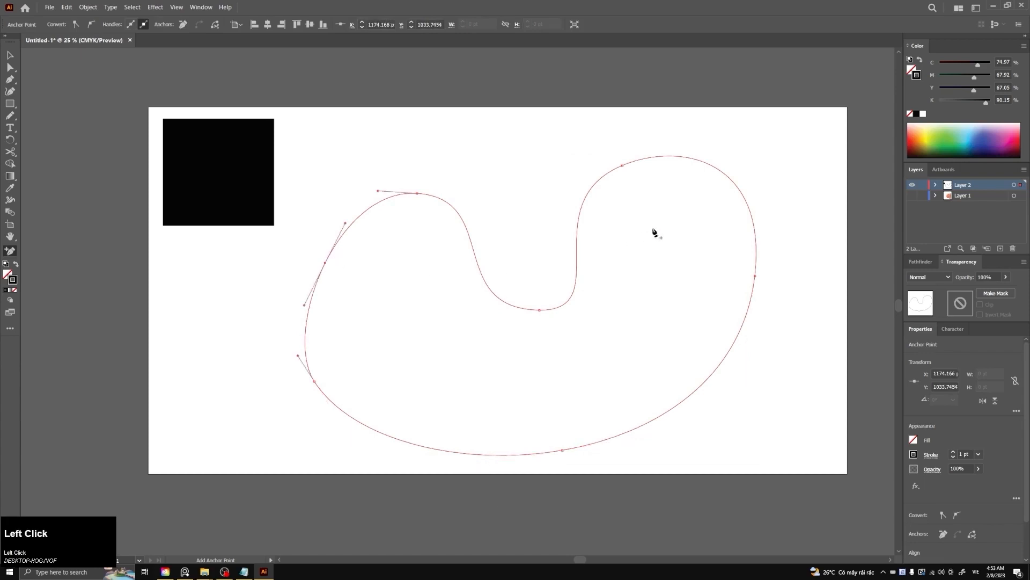
pyautogui.click(729, 177)
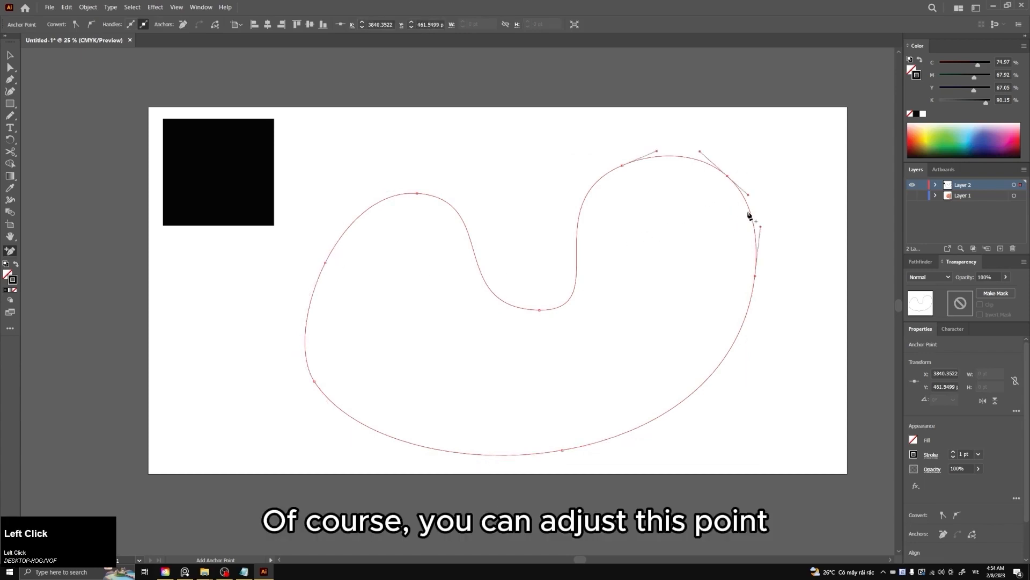
# - Adjust both handles of the new upper-right anchor with Direct Selection, and move the new bottom anchor slightly to the right
pyautogui.press('a')
pyautogui.click(728, 177)
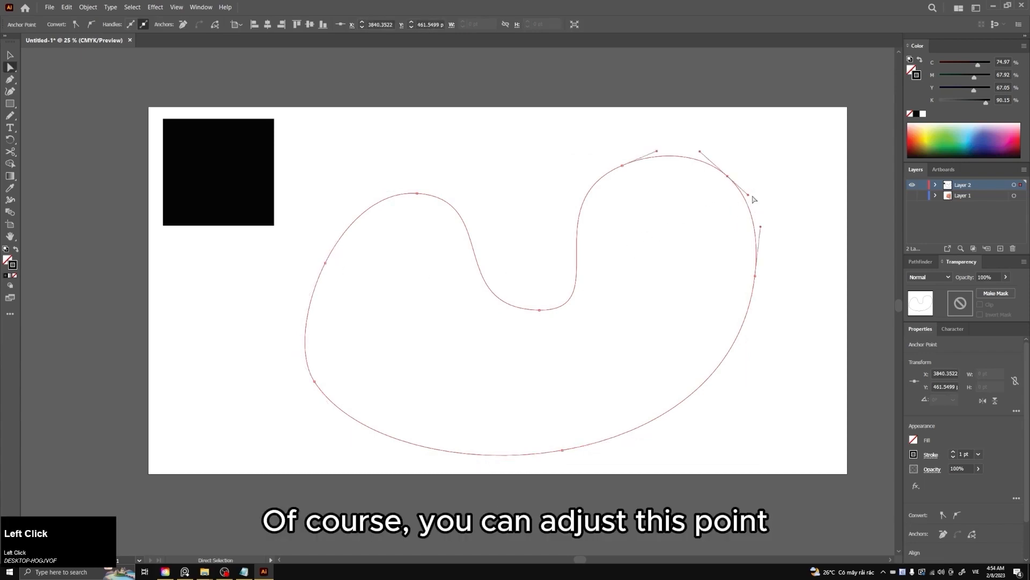
pyautogui.moveTo(752, 195)
pyautogui.mouseDown()
pyautogui.moveTo(766, 211)
pyautogui.moveTo(751, 199)
pyautogui.mouseUp()
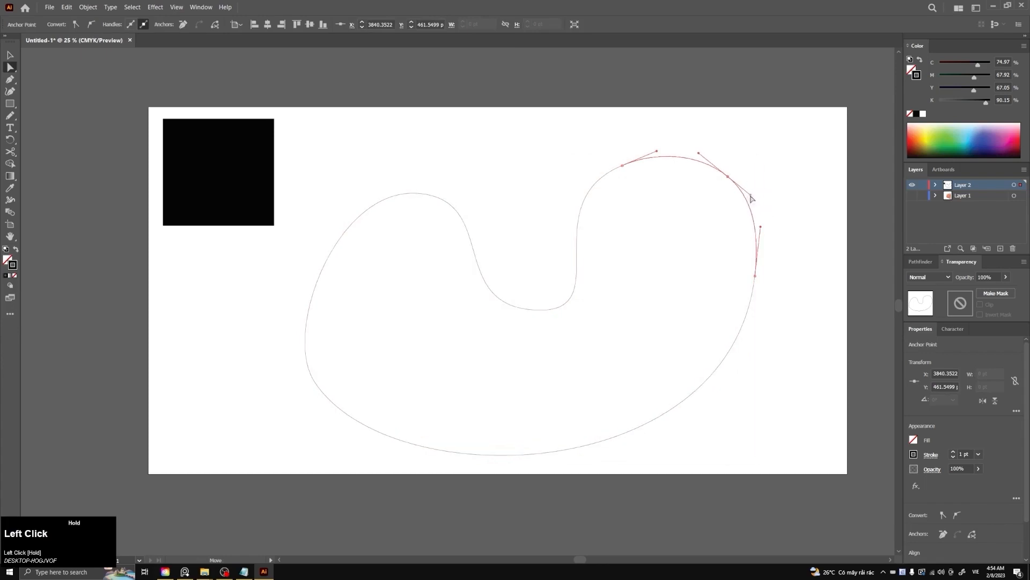
pyautogui.moveTo(698, 152)
pyautogui.mouseDown()
pyautogui.moveTo(685, 145)
pyautogui.moveTo(695, 147)
pyautogui.mouseUp()
pyautogui.moveTo(564, 450)
pyautogui.mouseDown()
pyautogui.moveTo(561, 430)
pyautogui.moveTo(572, 448)
pyautogui.mouseUp()
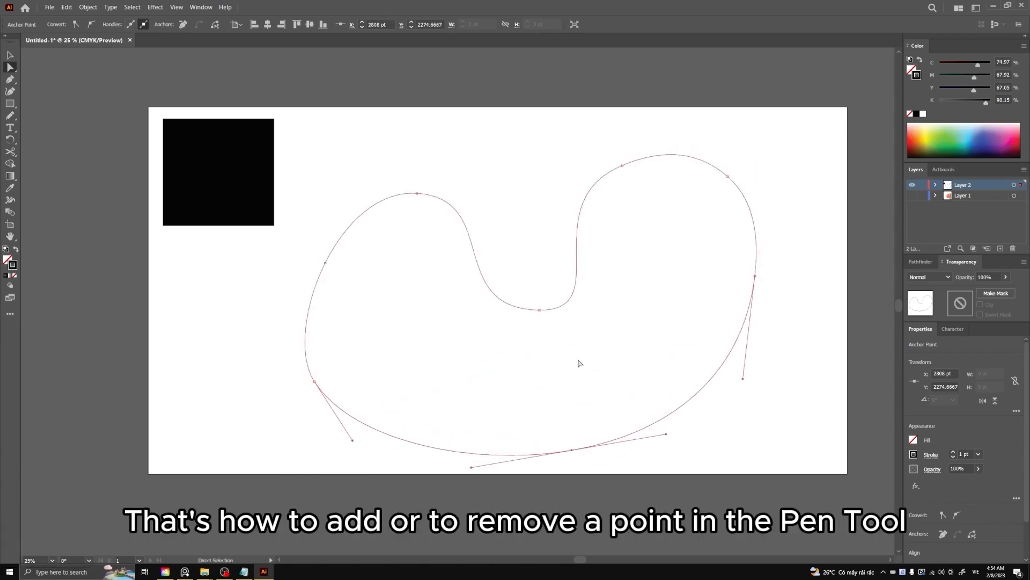
pyautogui.click(10, 79)
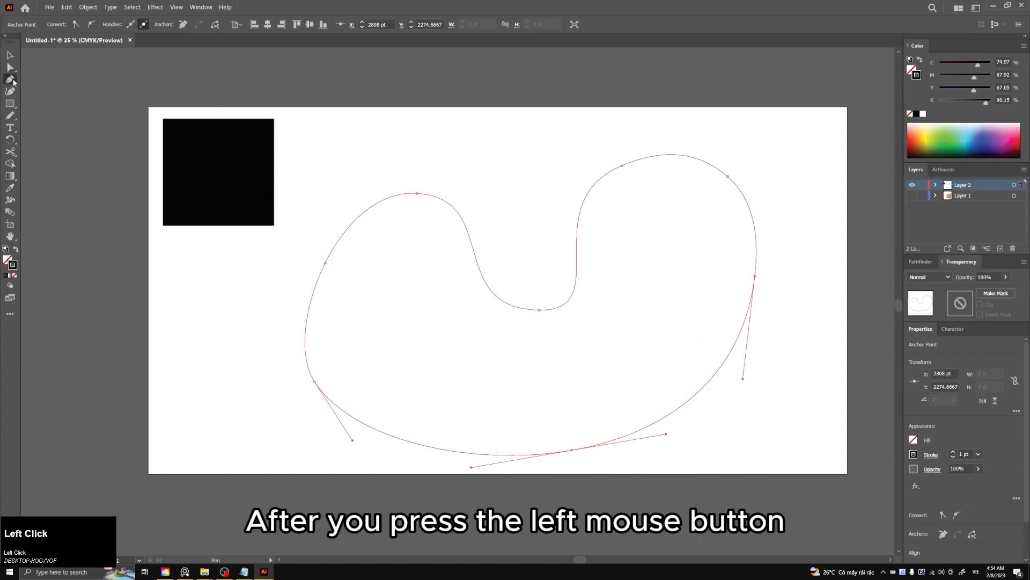
pyautogui.click(12, 82)
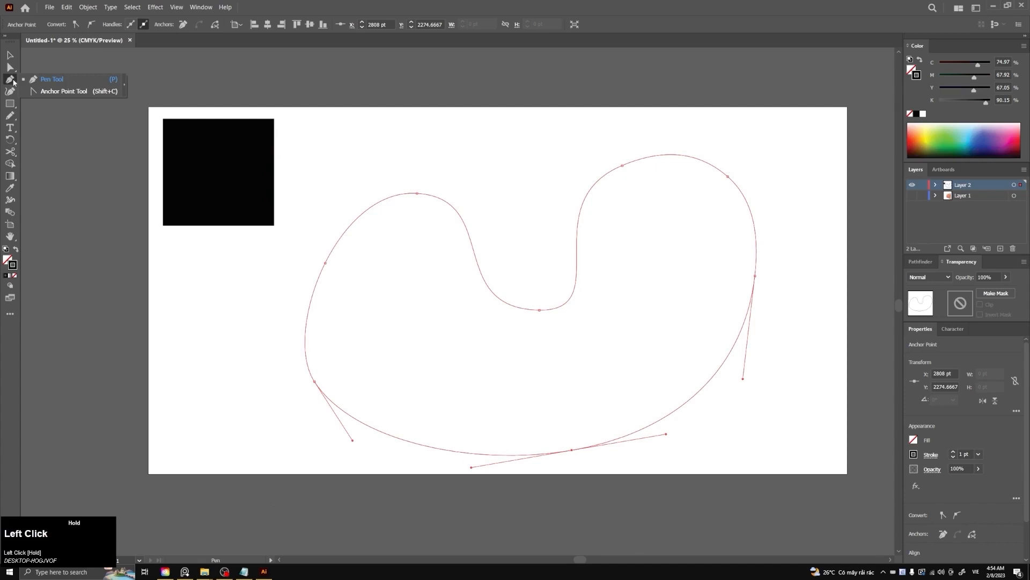
pyautogui.click(38, 118)
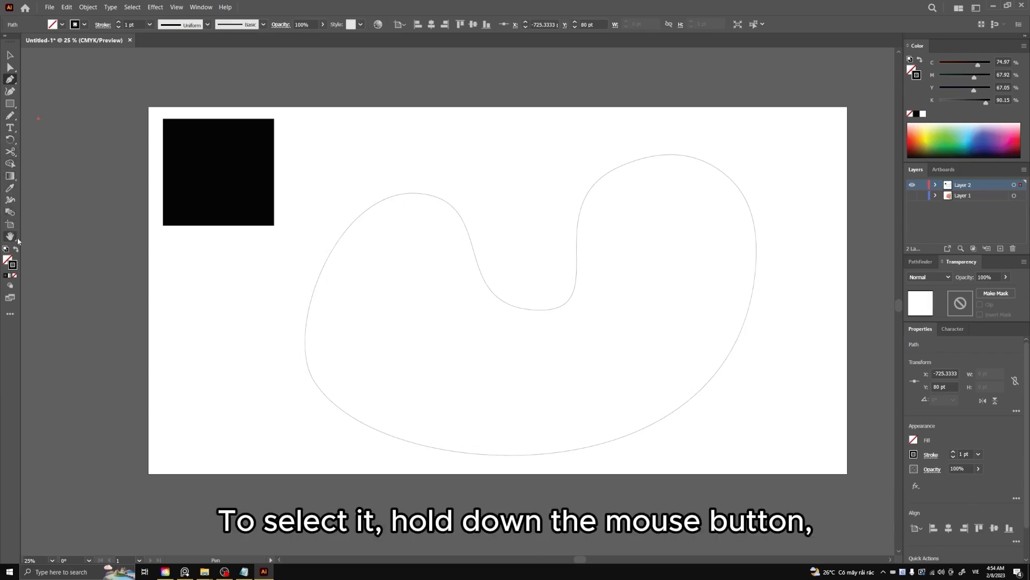
# - Bend the curve segment on the right side of the central dip slightly to the right with the Anchor Point tool
pyautogui.click(12, 84)
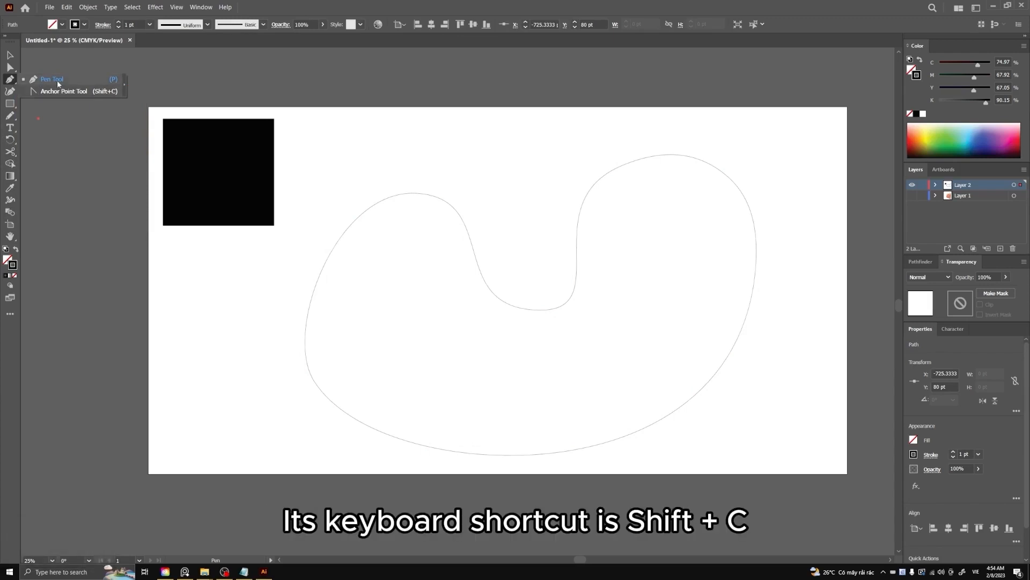
pyautogui.click(64, 92)
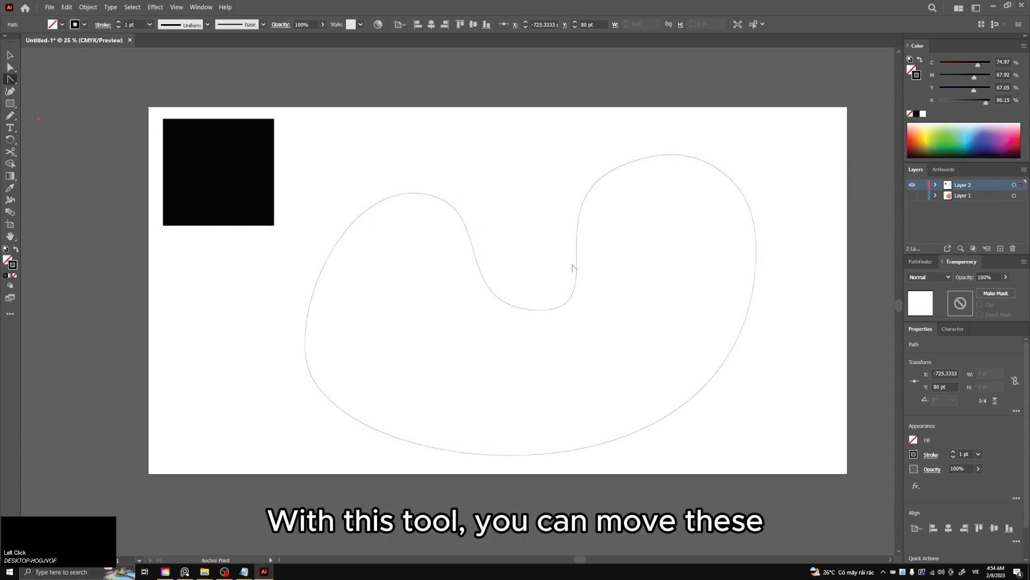
pyautogui.moveTo(588, 217)
pyautogui.mouseDown()
pyautogui.moveTo(605, 223)
pyautogui.moveTo(574, 219)
pyautogui.moveTo(660, 230)
pyautogui.moveTo(561, 215)
pyautogui.moveTo(594, 219)
pyautogui.mouseUp()
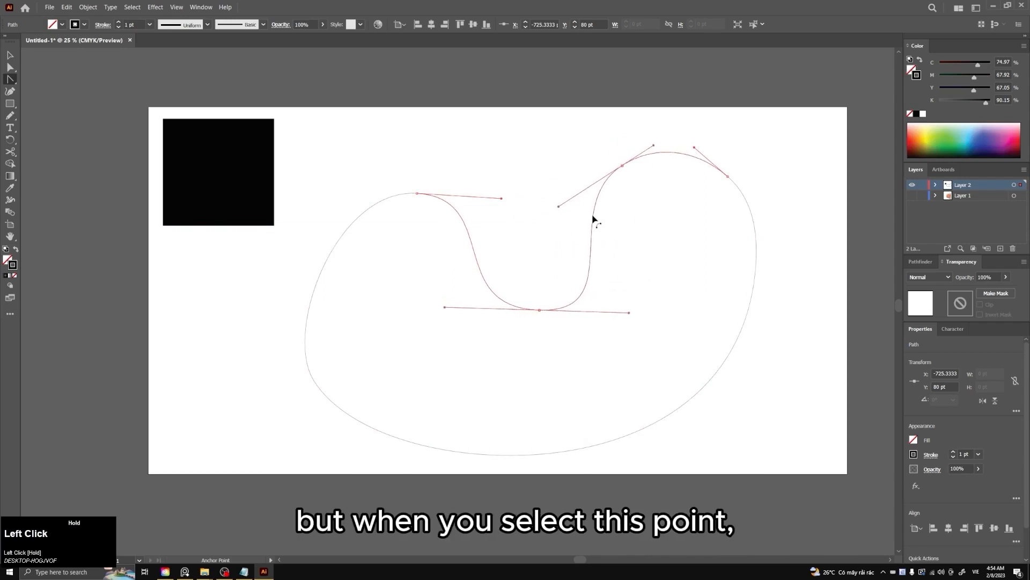
pyautogui.moveTo(594, 220); pyautogui.dragTo(594, 220)
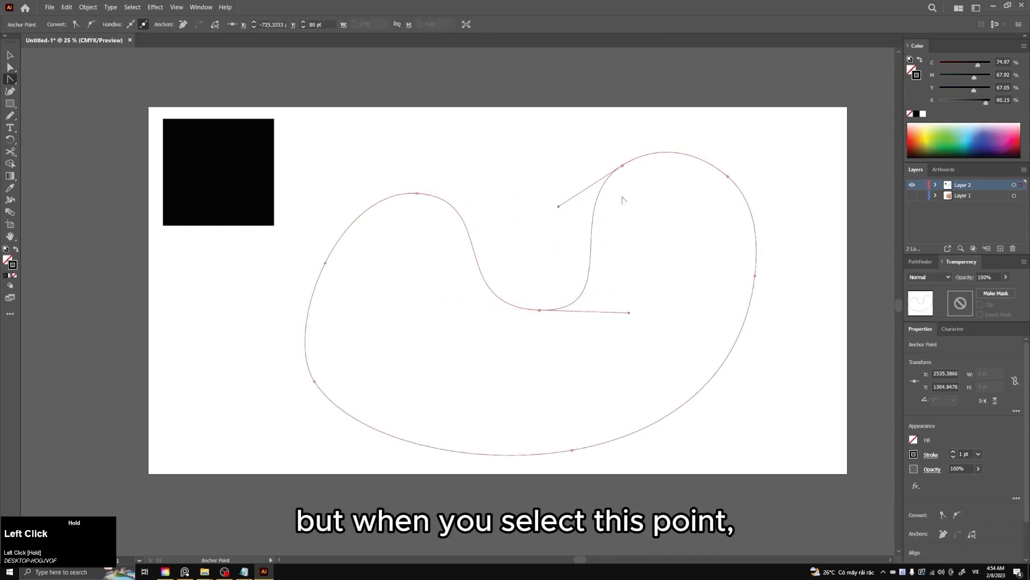
# - Convert all eight anchor points of the closed shape to corner points with the Anchor Point tool, removing their handles
pyautogui.click(623, 166)
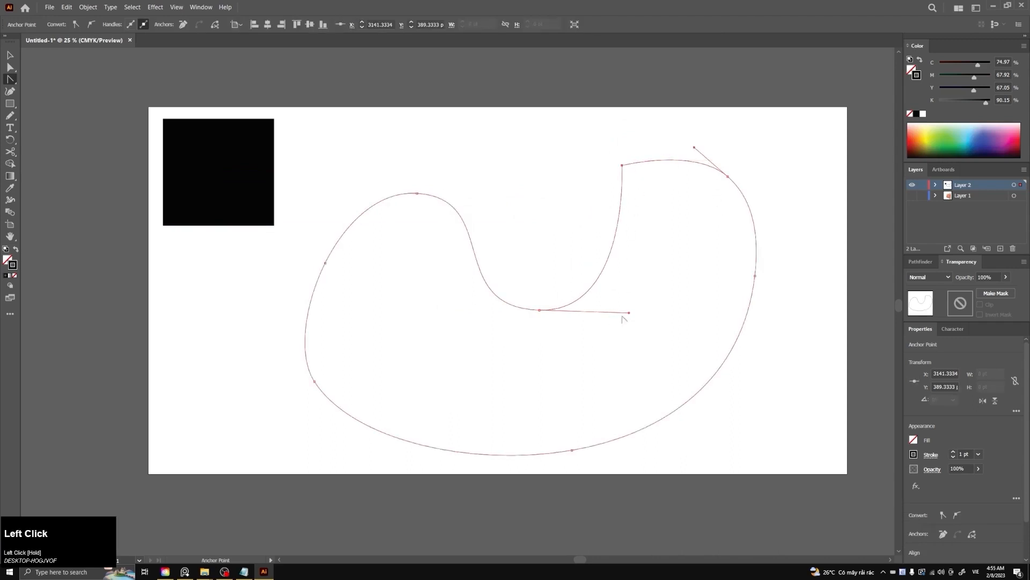
pyautogui.click(540, 311)
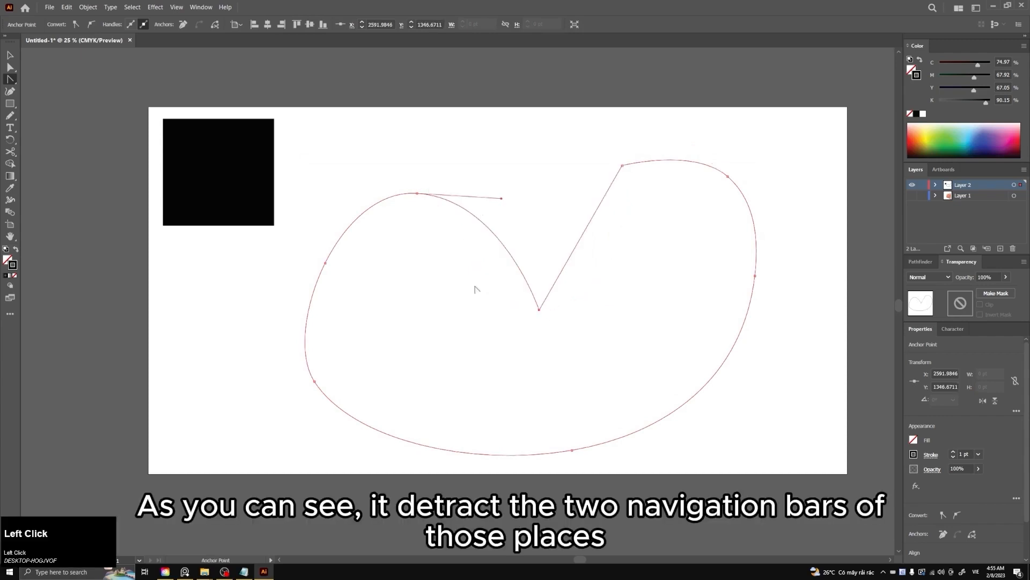
pyautogui.click(314, 382)
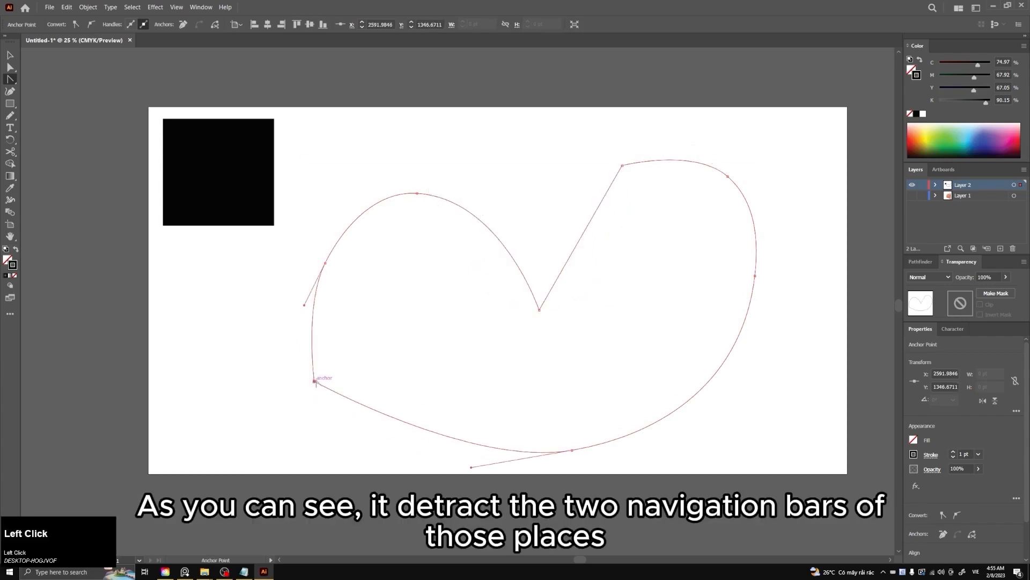
pyautogui.click(572, 451)
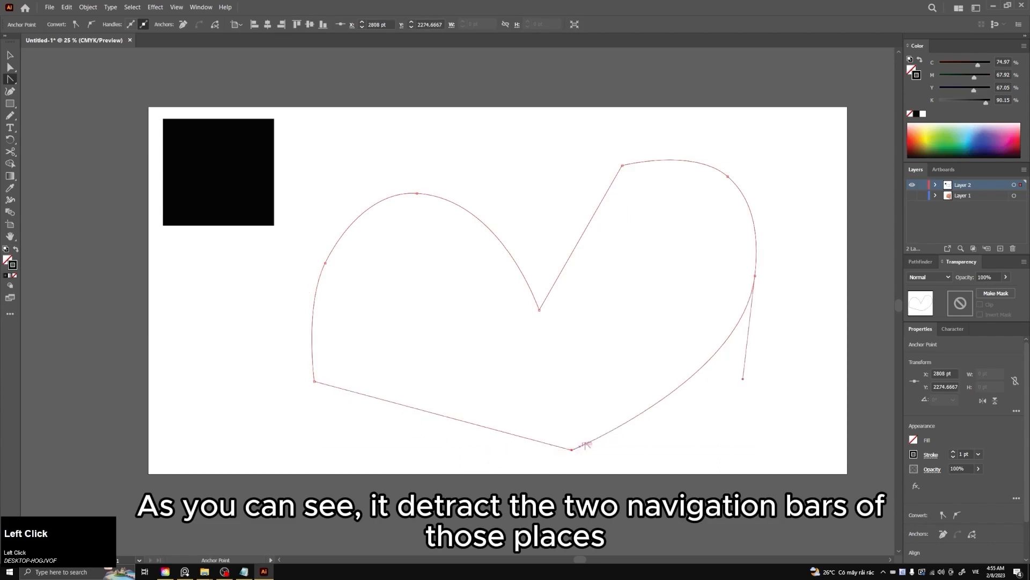
pyautogui.click(755, 275)
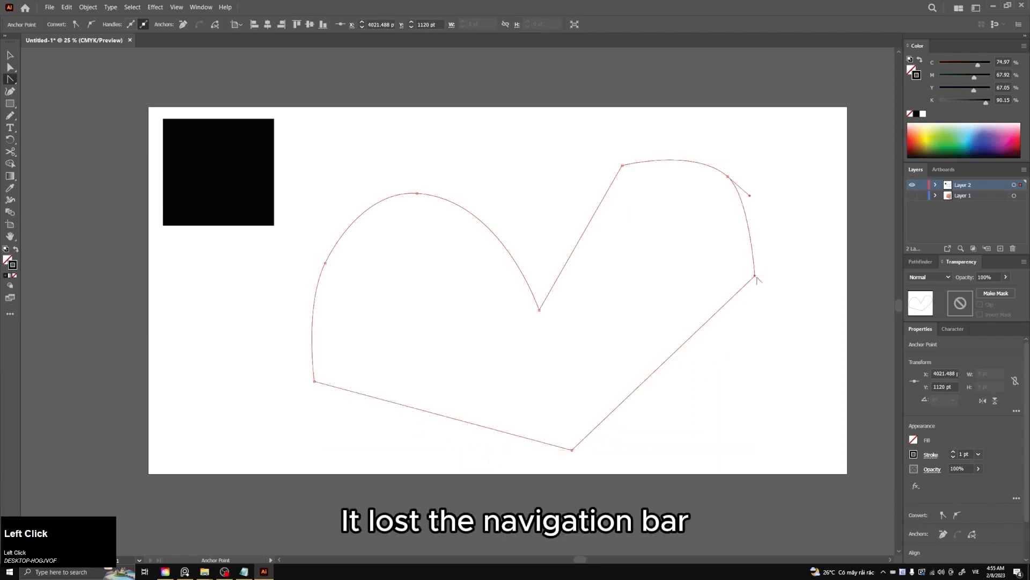
pyautogui.click(417, 194)
pyautogui.click(326, 263)
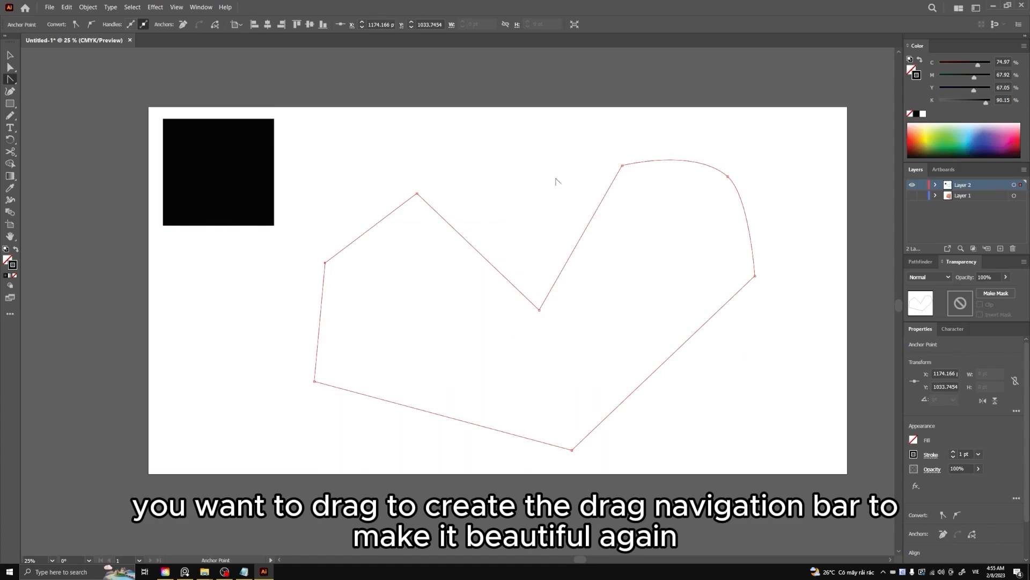
pyautogui.click(728, 177)
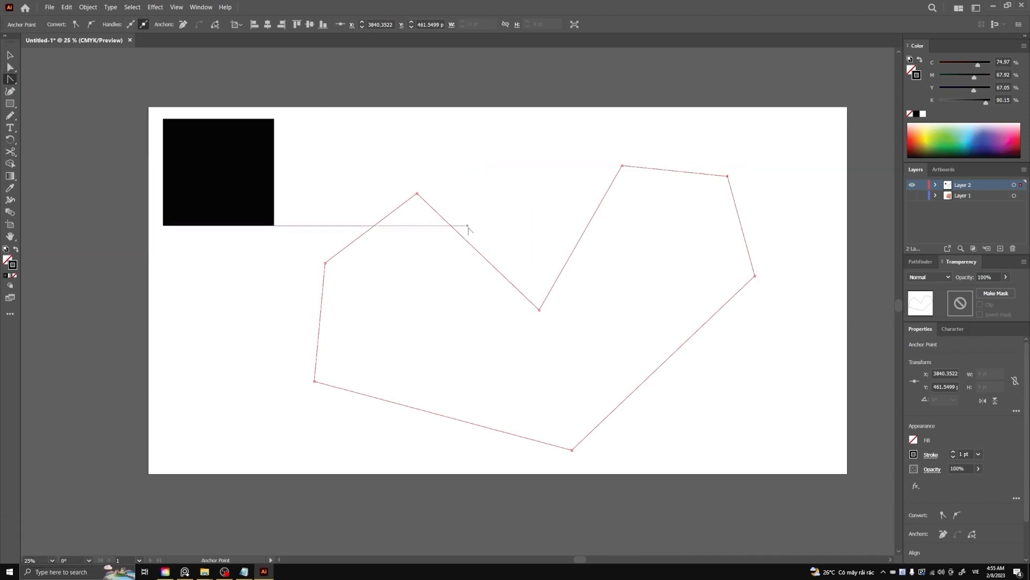
# - Bend the straight segments on both sides of the central dip and along the shape's upper-right lobe outward into curves with the Anchor Point tool
pyautogui.moveTo(475, 248); pyautogui.dragTo(504, 224)
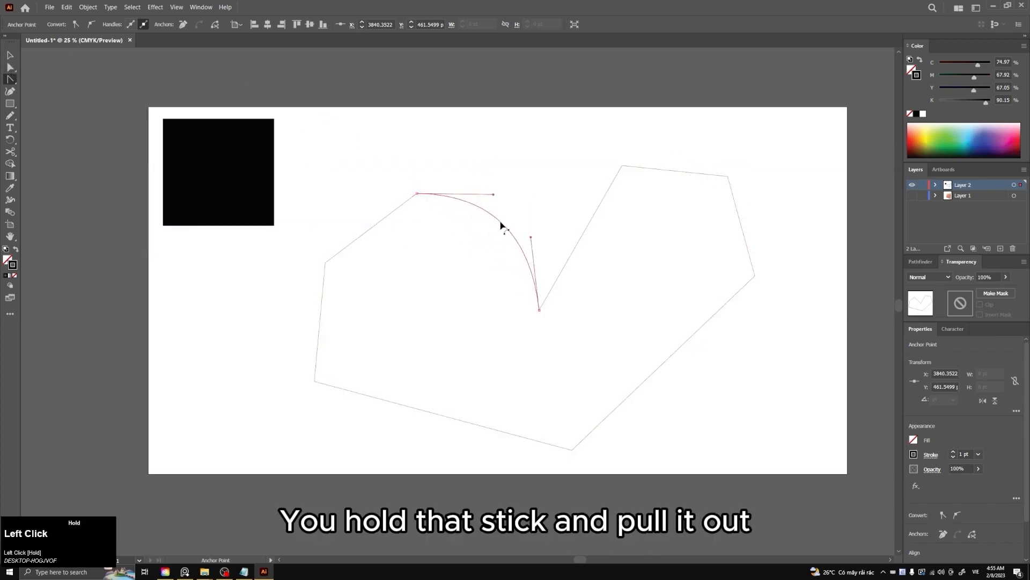
pyautogui.moveTo(595, 215); pyautogui.dragTo(565, 208)
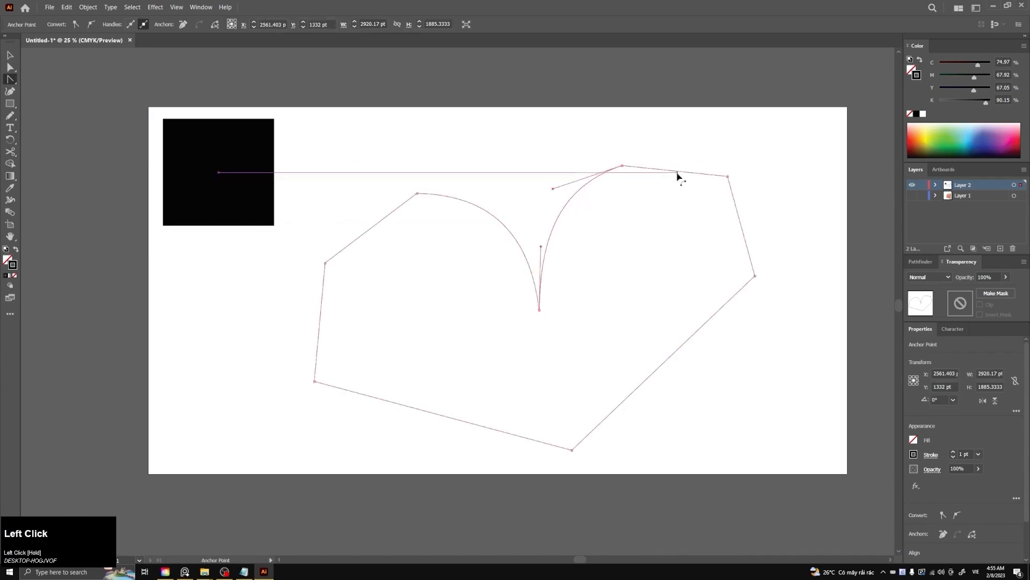
pyautogui.moveTo(678, 174); pyautogui.dragTo(682, 160)
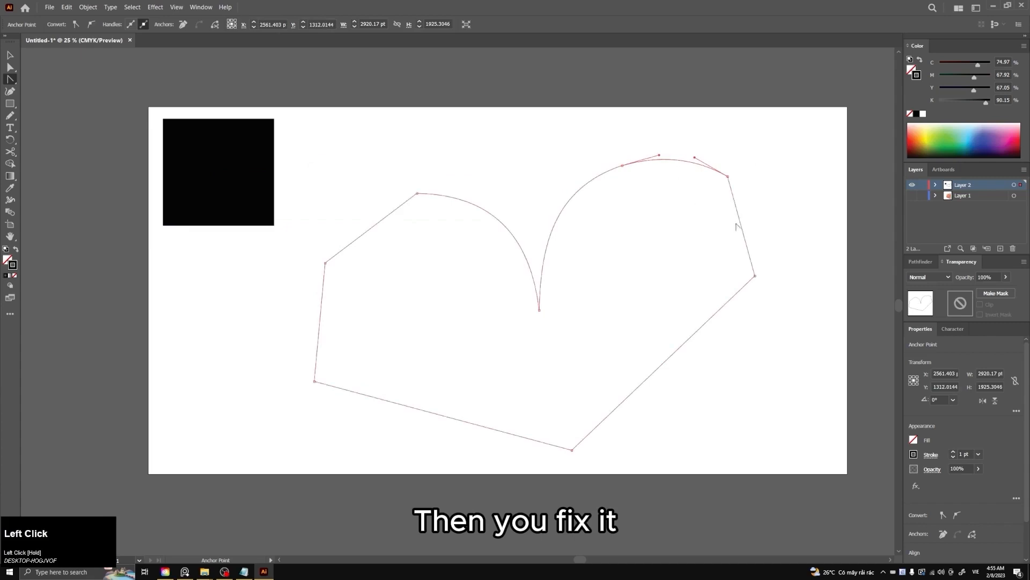
pyautogui.moveTo(740, 220); pyautogui.dragTo(757, 216)
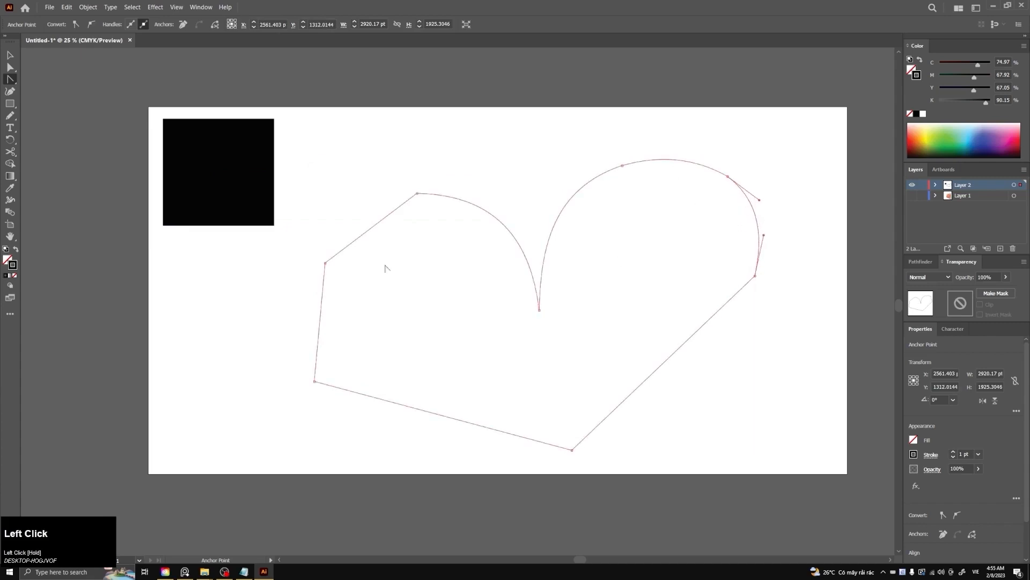
# - Bend the shape's upper-left, left, lower-left and lower-right straight segments outward into curves with the Anchor Point tool
pyautogui.moveTo(374, 233); pyautogui.dragTo(357, 223)
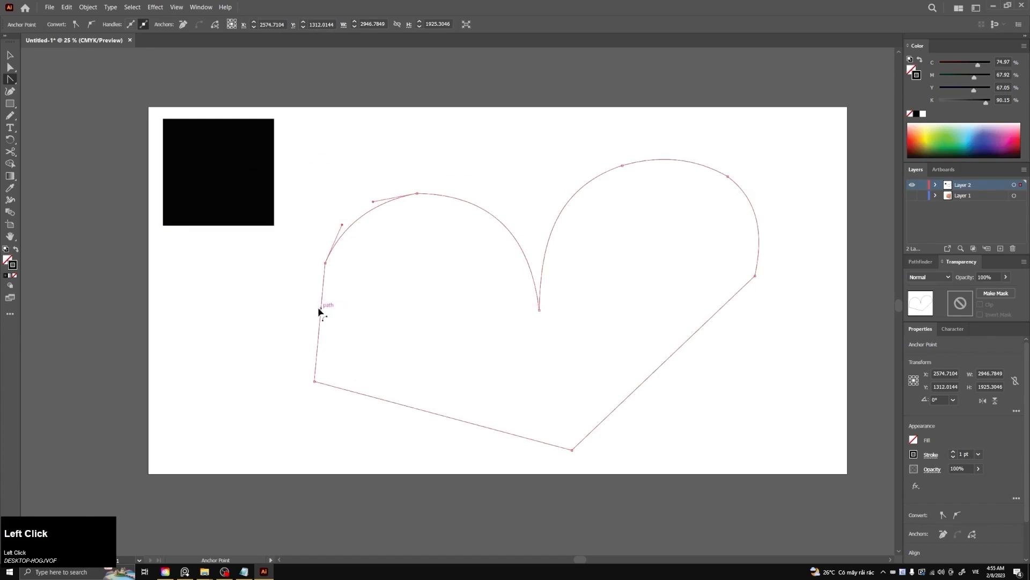
pyautogui.moveTo(319, 311); pyautogui.dragTo(310, 308)
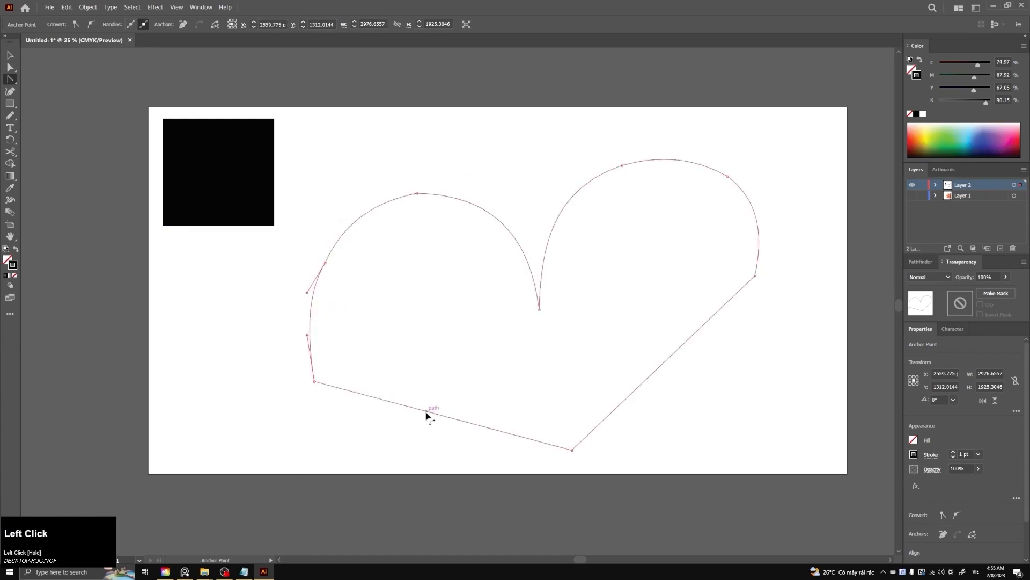
pyautogui.moveTo(427, 413); pyautogui.dragTo(326, 447)
pyautogui.click(377, 442)
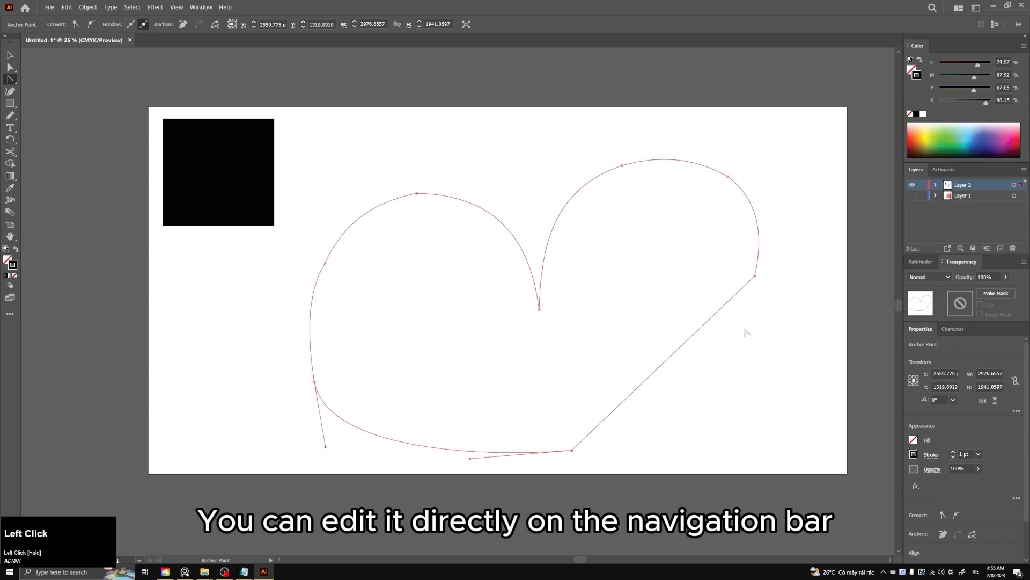
pyautogui.moveTo(685, 344); pyautogui.dragTo(708, 367)
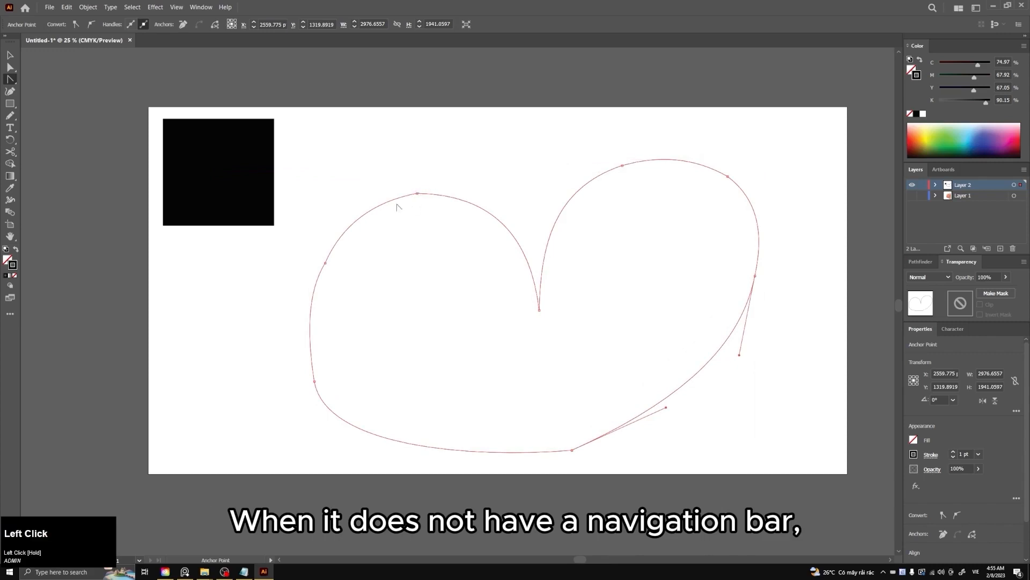
pyautogui.moveTo(375, 209)
pyautogui.mouseDown()
pyautogui.moveTo(386, 235)
pyautogui.moveTo(380, 210)
pyautogui.mouseUp()
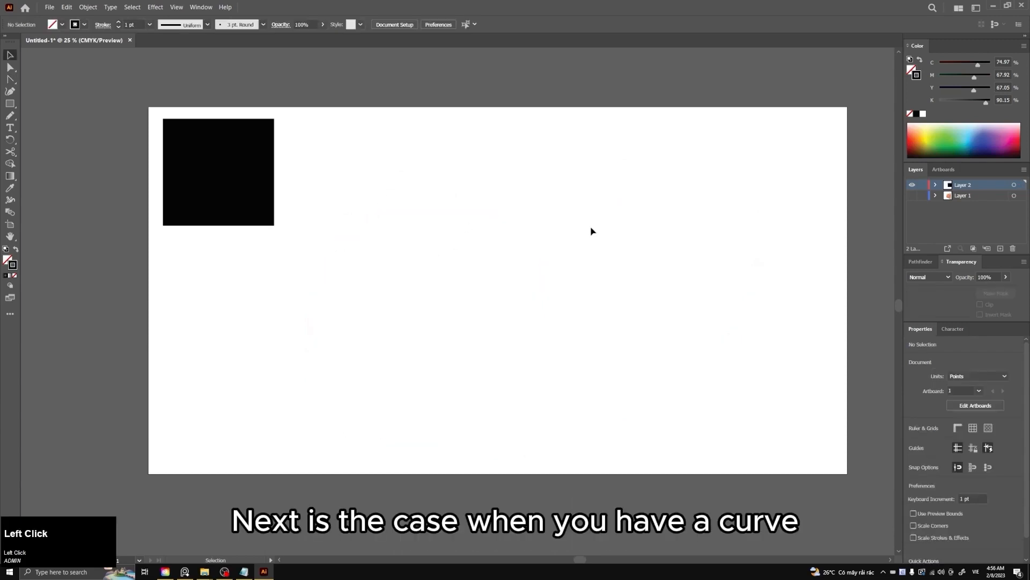
# - Draw an open arch about 1541 pt wide and 752 pt high with the Pen tool, using a smooth top anchor with horizontal handles
pyautogui.press('p')
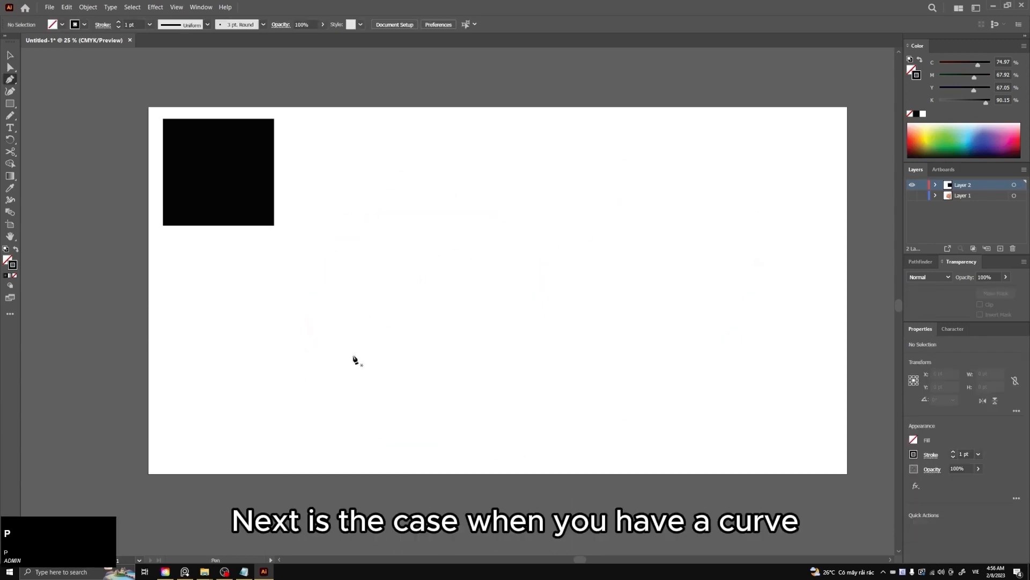
pyautogui.click(349, 320)
pyautogui.moveTo(463, 206); pyautogui.dragTo(558, 221)
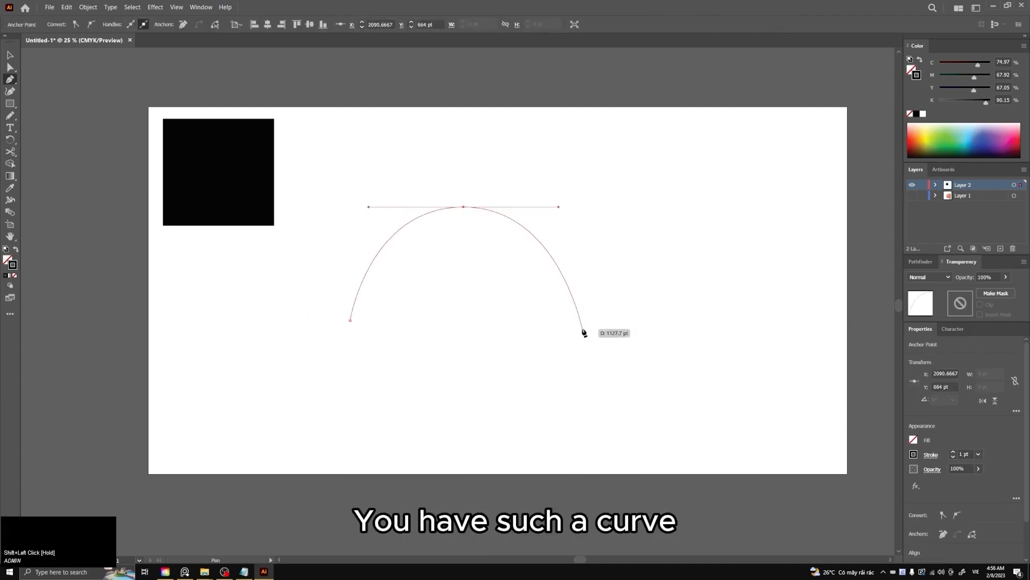
pyautogui.click(583, 321)
pyautogui.press('v')
pyautogui.click(563, 347)
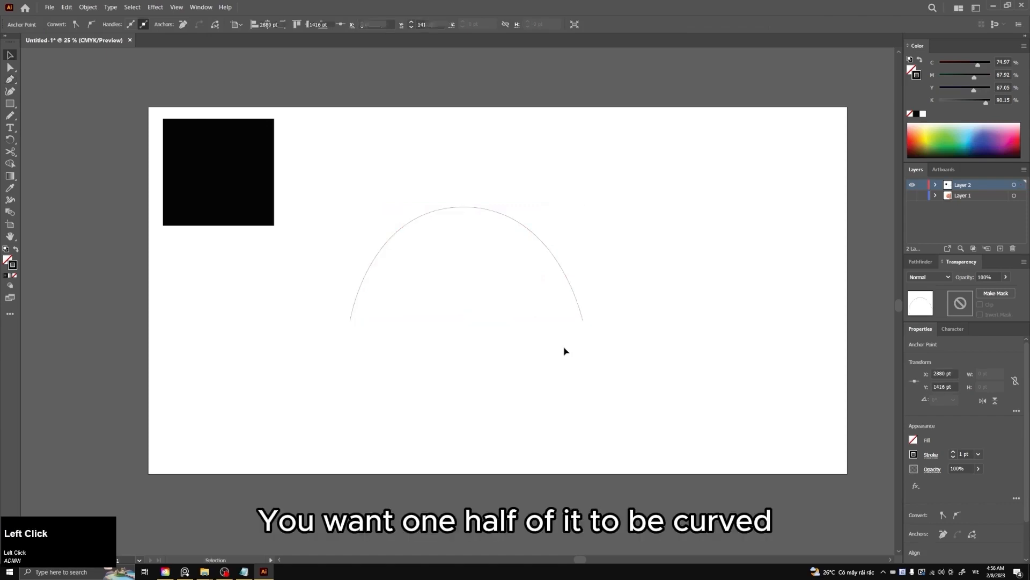
# - Try converting the arch's top anchor to a corner with the Anchor Point tool and bending its left segment back into a curve
pyautogui.scroll(1, 461, 226)
pyautogui.moveTo(479, 235); pyautogui.dragTo(455, 188)
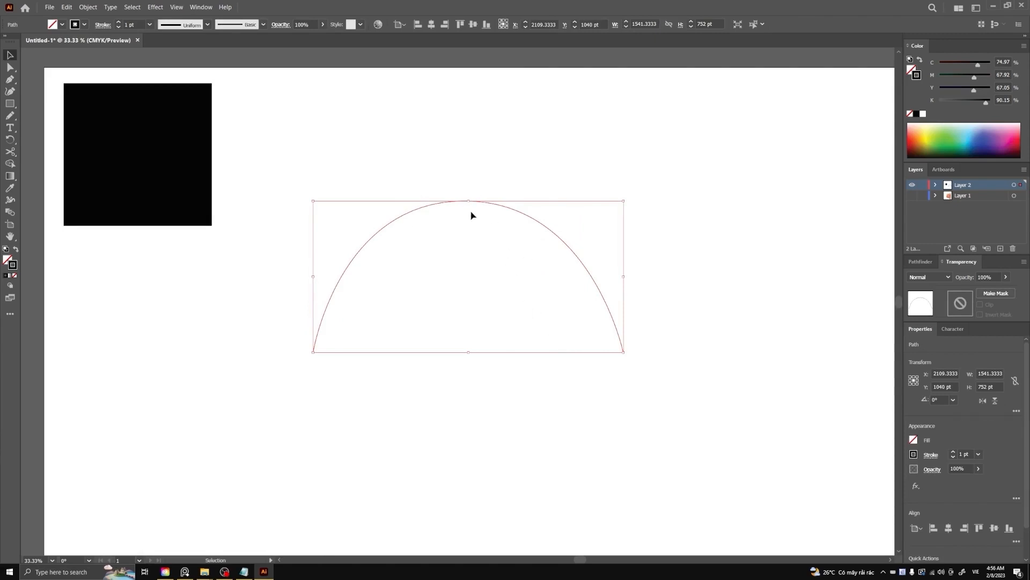
pyautogui.hotkey('shift', 'c')
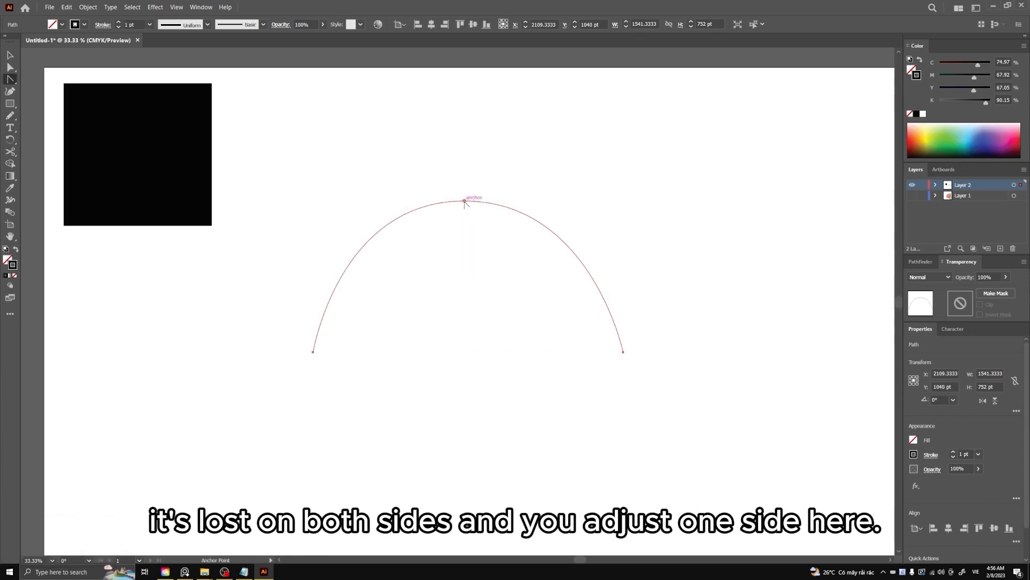
pyautogui.click(465, 202)
pyautogui.moveTo(409, 262); pyautogui.dragTo(366, 244)
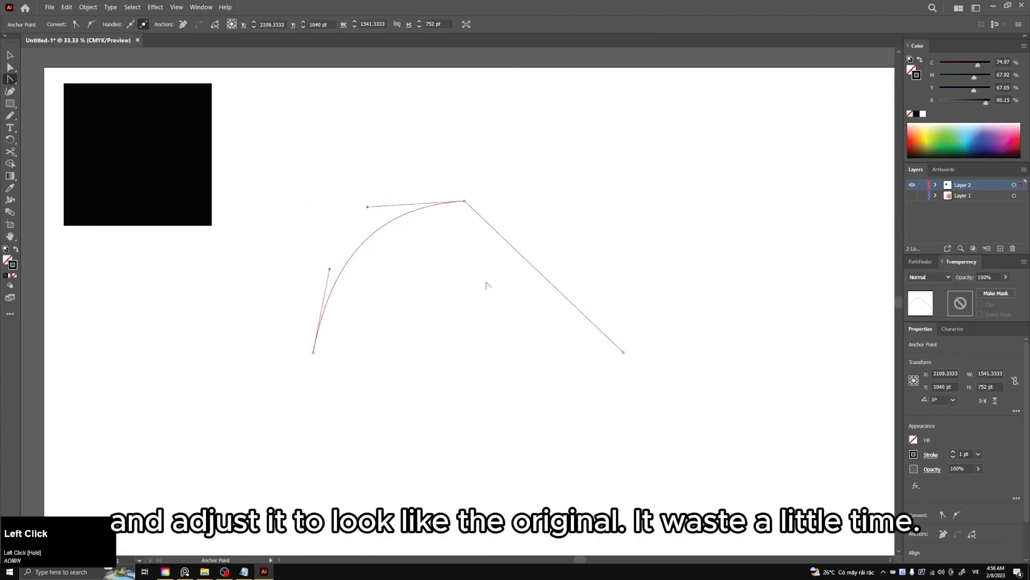
pyautogui.press('v')
pyautogui.click(512, 262)
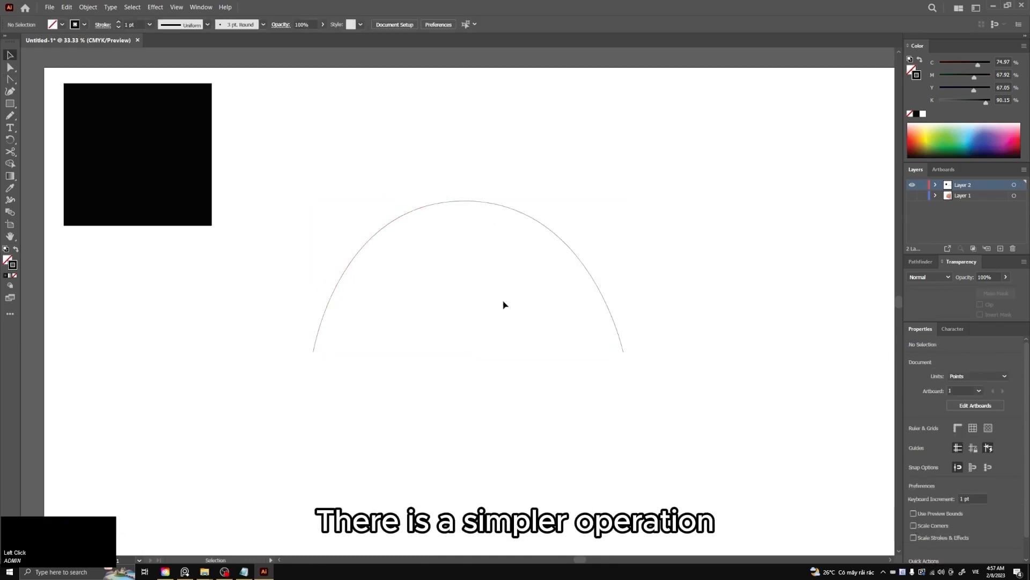
# - Direct-select the arch's top anchor and break its right handle with the Anchor Point tool to reshape only the right half
pyautogui.click(466, 227)
pyautogui.click(474, 204)
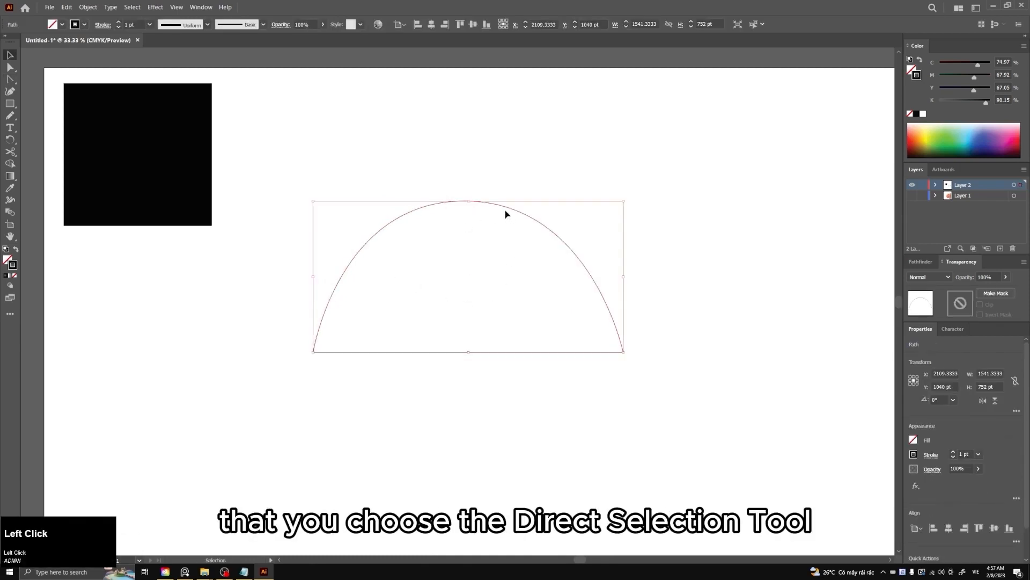
pyautogui.press('a')
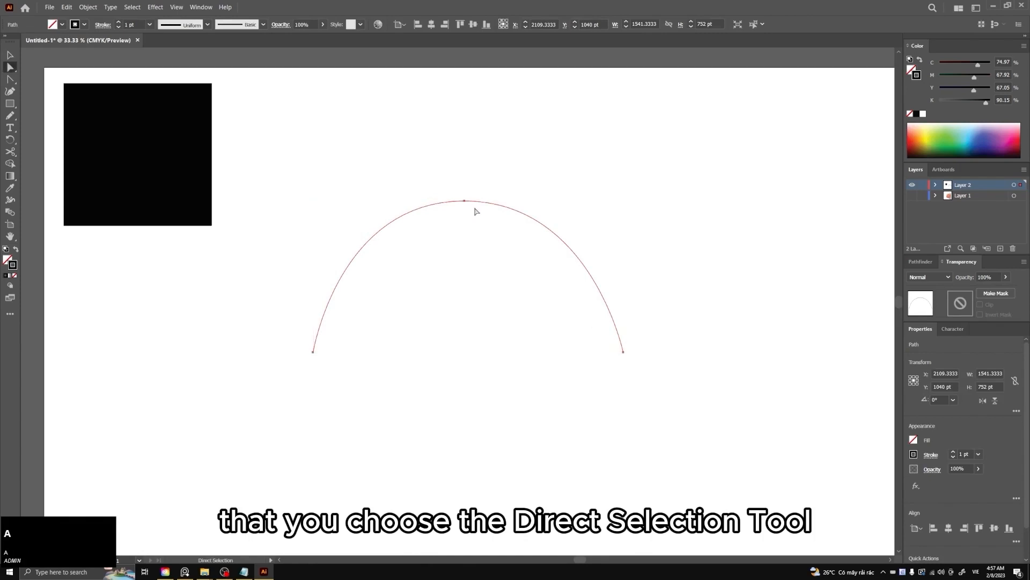
pyautogui.click(464, 202)
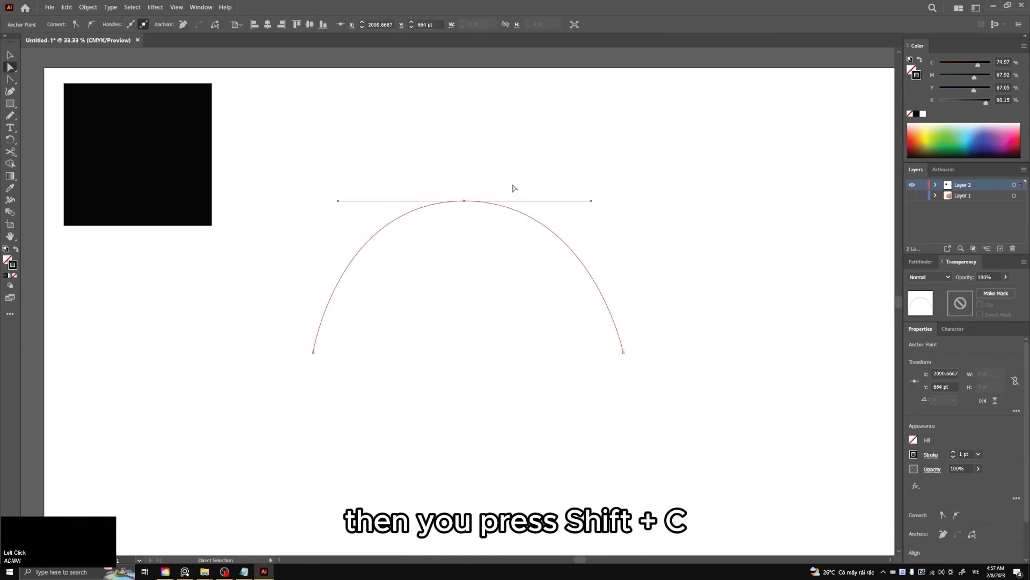
pyautogui.hotkey('shift', 'c')
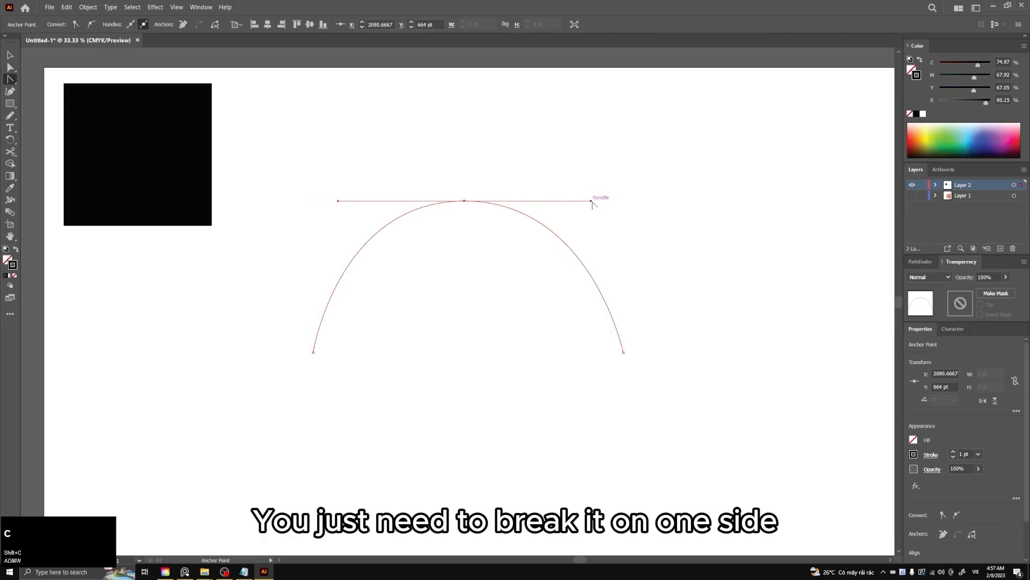
pyautogui.moveTo(590, 201); pyautogui.dragTo(594, 146)
pyautogui.press('v')
pyautogui.click(642, 224)
# - Draw a second open arch about 1606 pt wide and 758 pt high below the first with the Pen tool, with a smooth top anchor
pyautogui.press('space')
pyautogui.press('p')
pyautogui.click(271, 401)
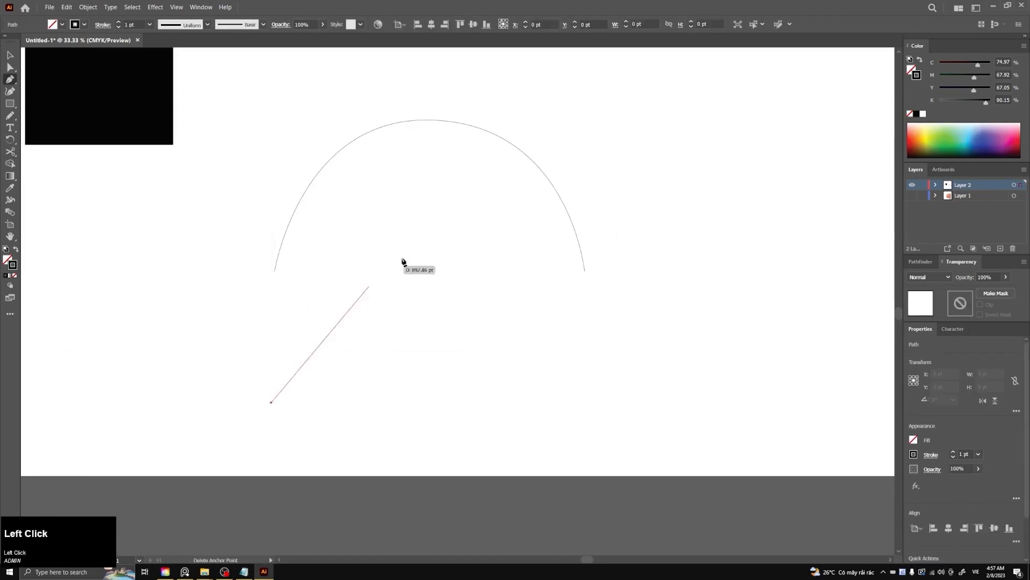
pyautogui.moveTo(427, 265); pyautogui.dragTo(535, 274)
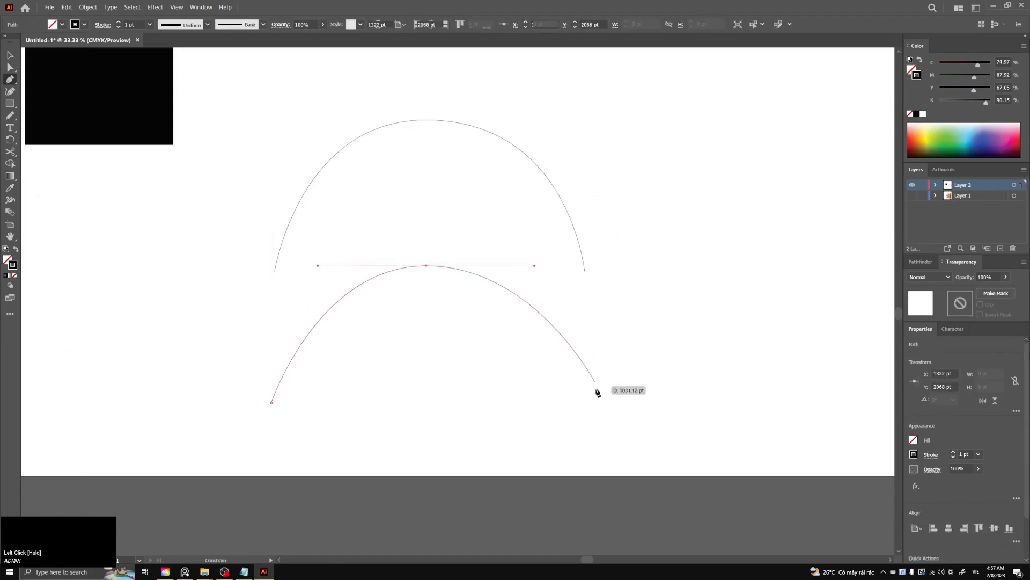
pyautogui.moveTo(595, 418); pyautogui.dragTo(601, 471)
pyautogui.press('v')
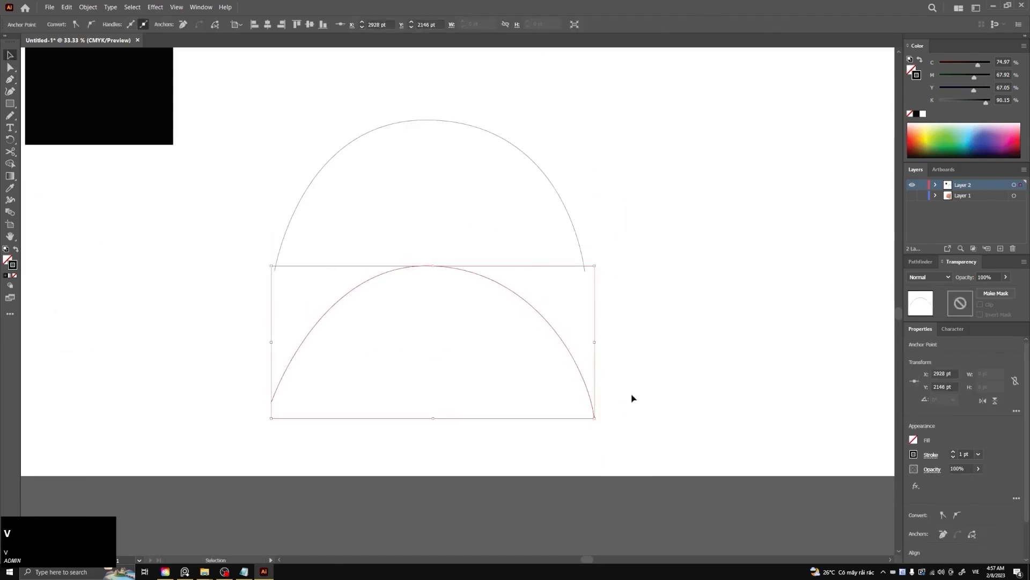
pyautogui.click(633, 398)
# - Lengthen the right handle of the lower arch's top anchor and tilt it slightly downward with Direct Selection
pyautogui.click(427, 266)
pyautogui.press('a')
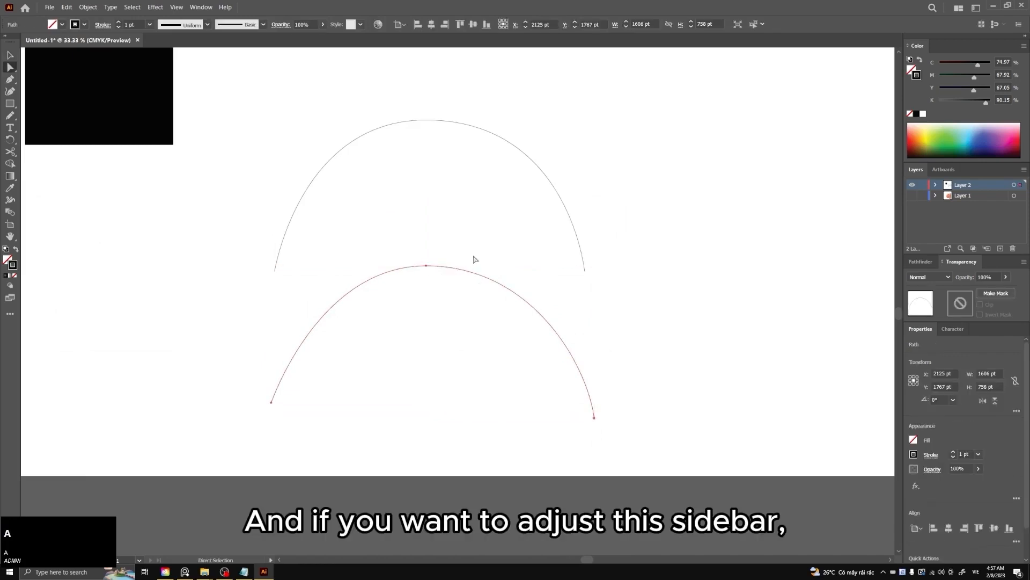
pyautogui.click(427, 266)
pyautogui.moveTo(535, 266); pyautogui.dragTo(557, 251)
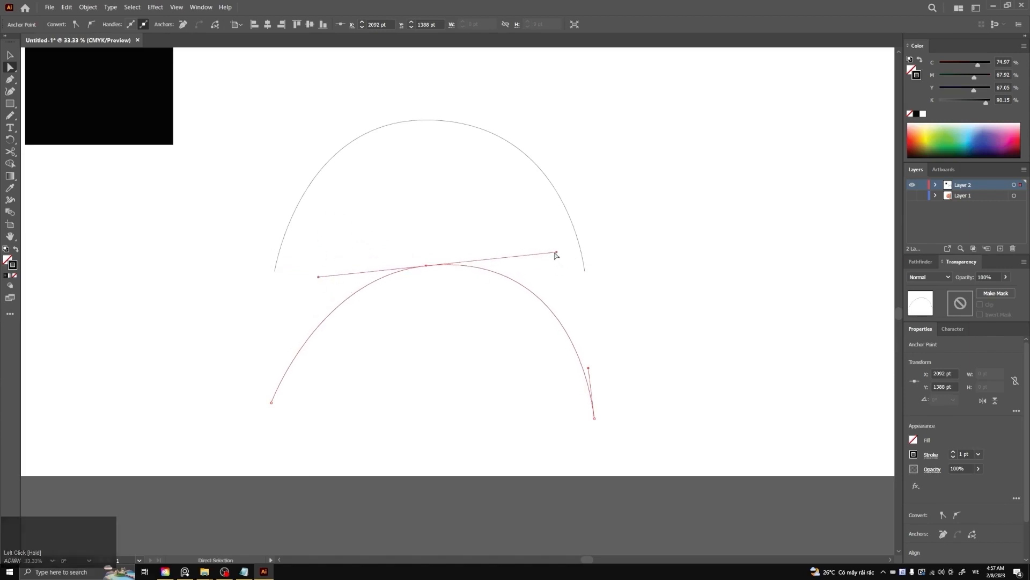
pyautogui.moveTo(557, 253)
pyautogui.mouseDown()
pyautogui.moveTo(555, 317)
pyautogui.moveTo(565, 249)
pyautogui.moveTo(560, 272)
pyautogui.mouseUp()
# - Shorten the right handle of the lower arch's top anchor independently of the left one with the Anchor Point tool
pyautogui.click(513, 146)
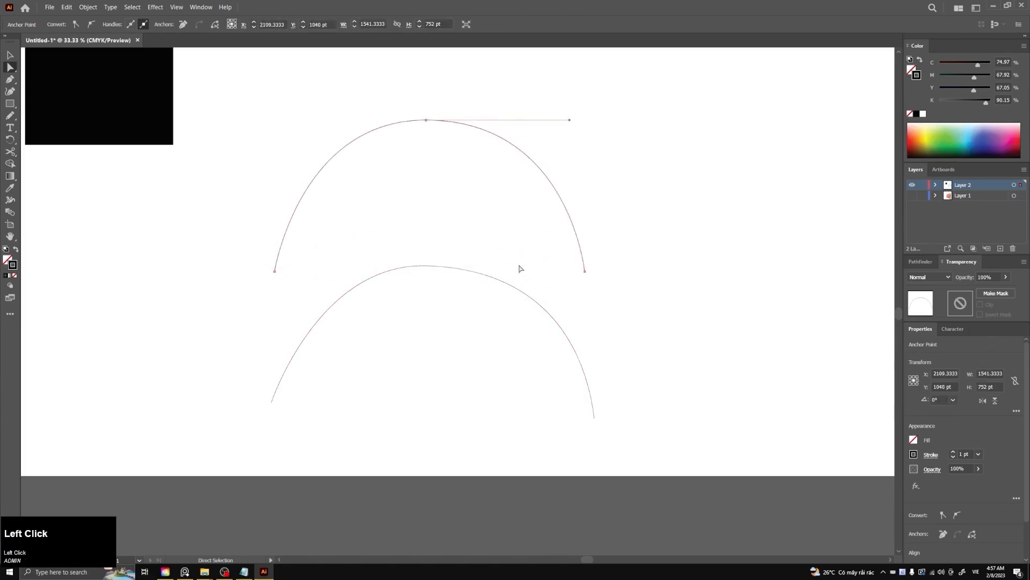
pyautogui.click(514, 283)
pyautogui.hotkey('shift', 'c')
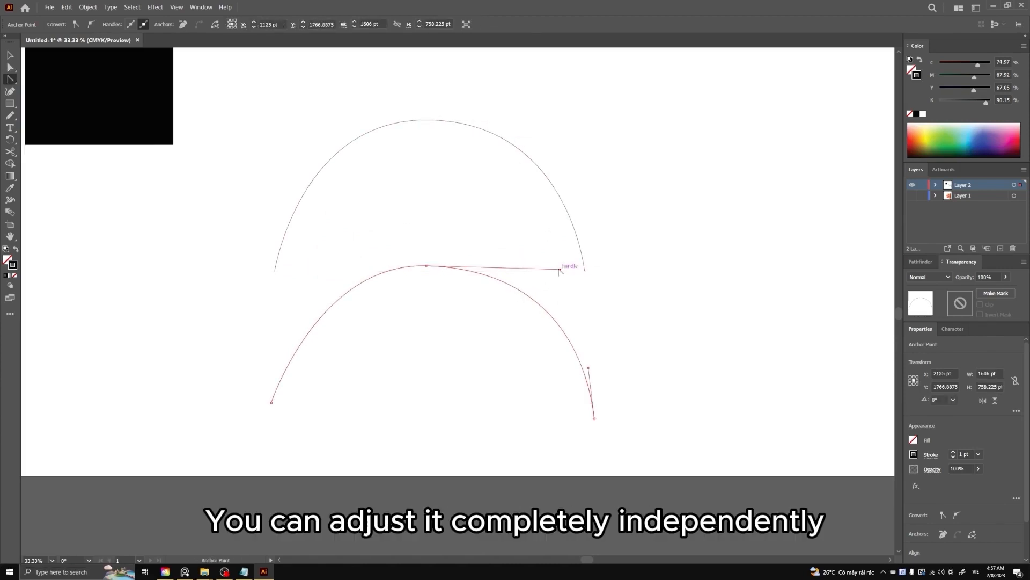
pyautogui.moveTo(560, 268); pyautogui.dragTo(502, 274)
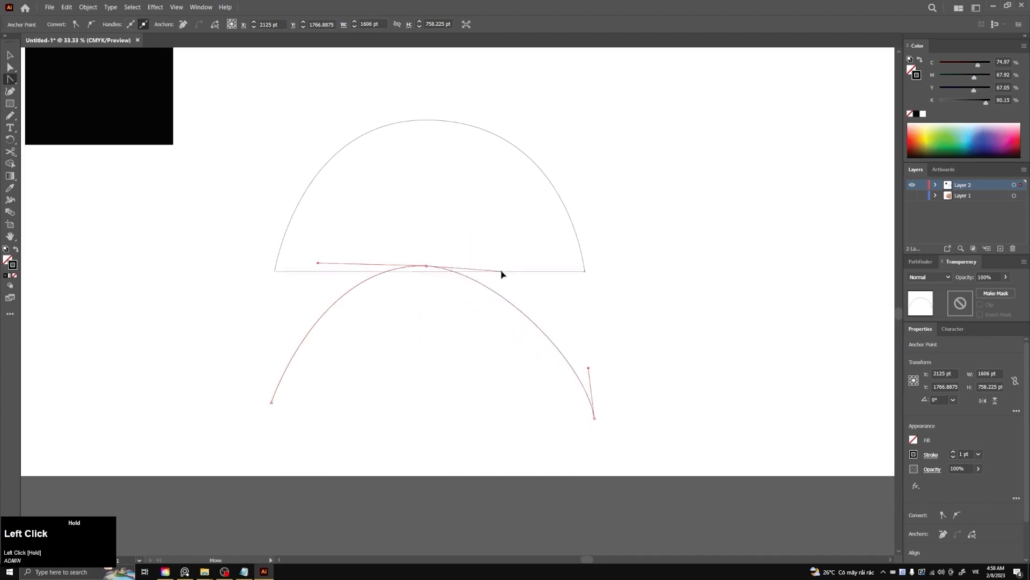